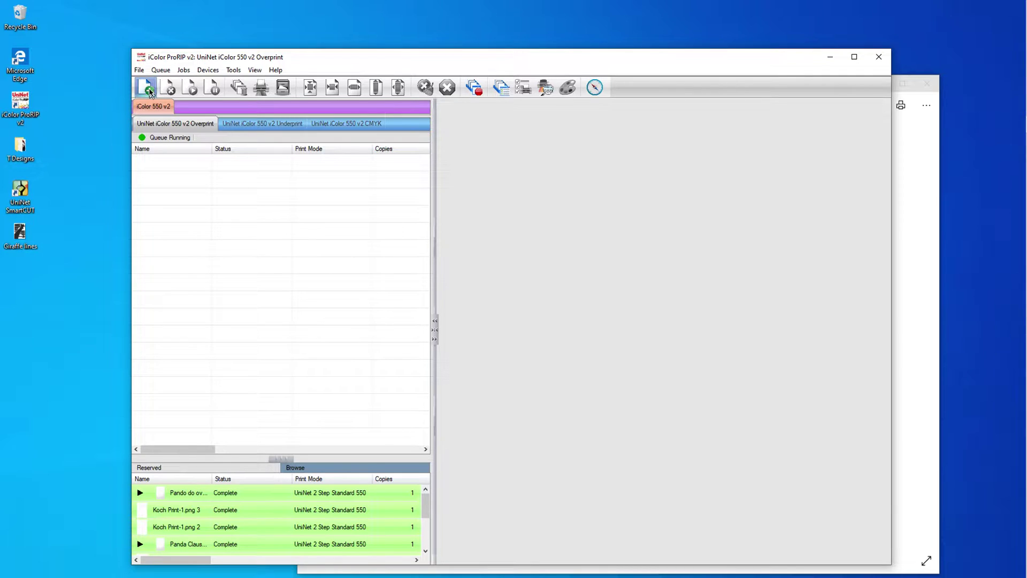
# Step: Import the 'Pando do over' image from the T Designs folder as a new Overprint job
pyautogui.click(146, 89)
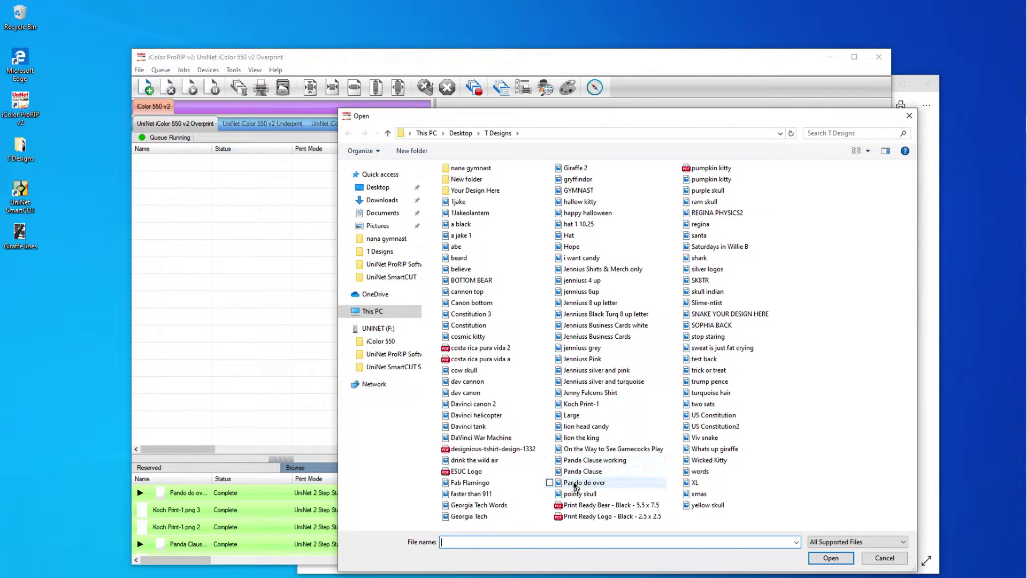
pyautogui.click(574, 485)
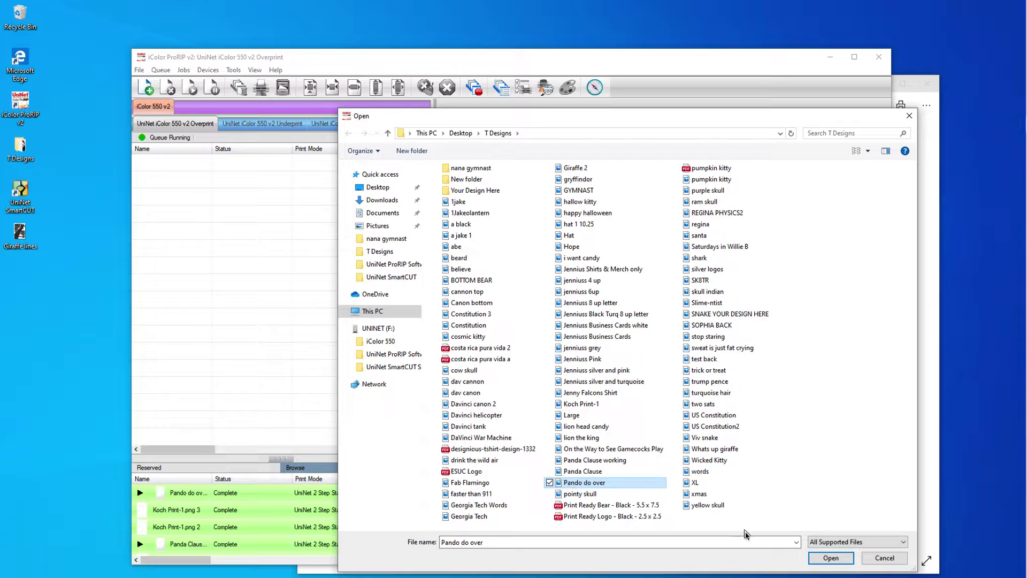
pyautogui.click(830, 557)
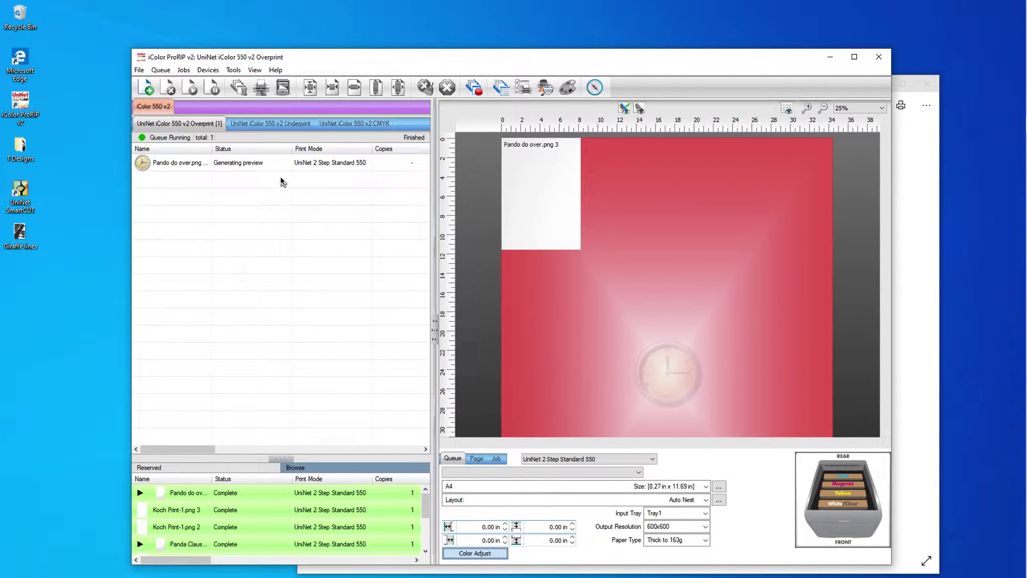
# Step: Set the panda job's width to 8.27 in and zoom the page preview to 75%
pyautogui.click(253, 166)
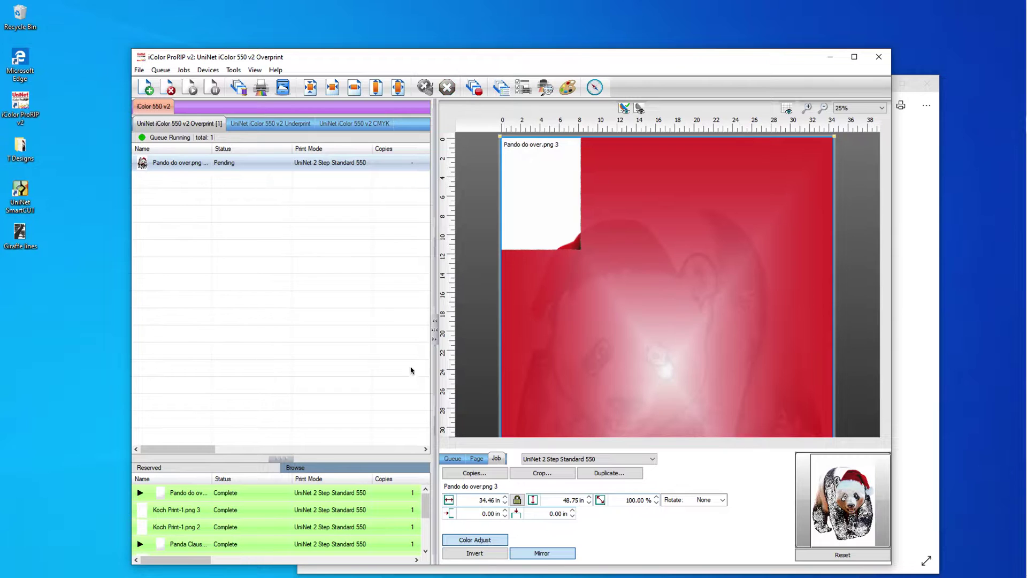
pyautogui.doubleClick(473, 500)
pyautogui.write('8.27')
pyautogui.press('Return')
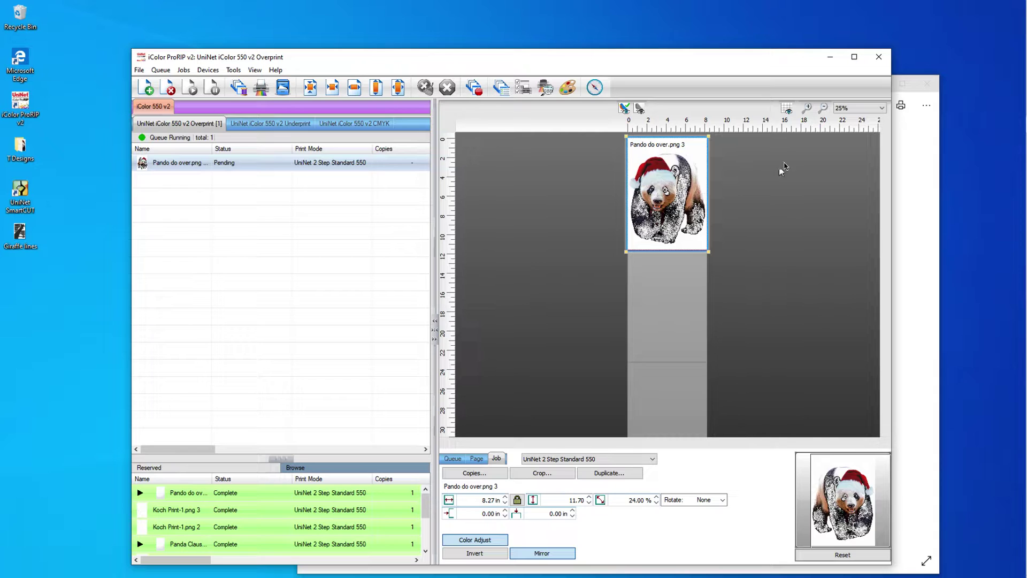
pyautogui.click(807, 108)
pyautogui.click(806, 108)
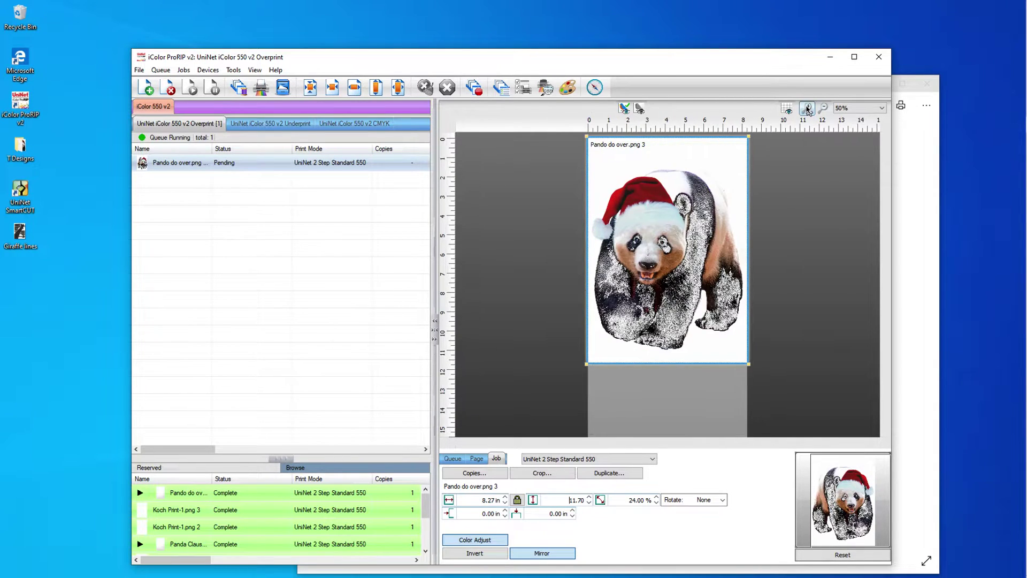
pyautogui.click(807, 108)
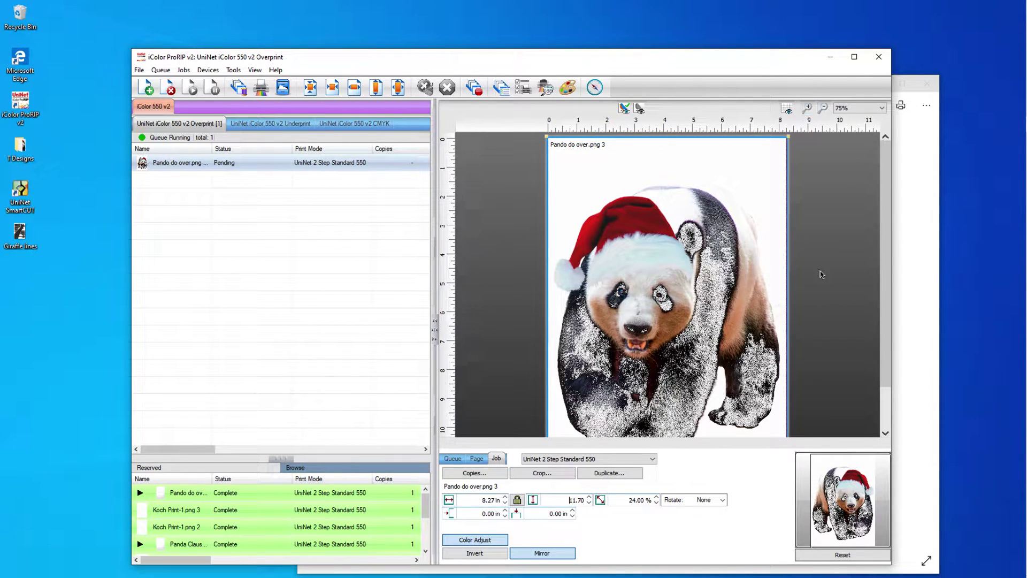
pyautogui.moveTo(885, 259); pyautogui.dragTo(887, 289)
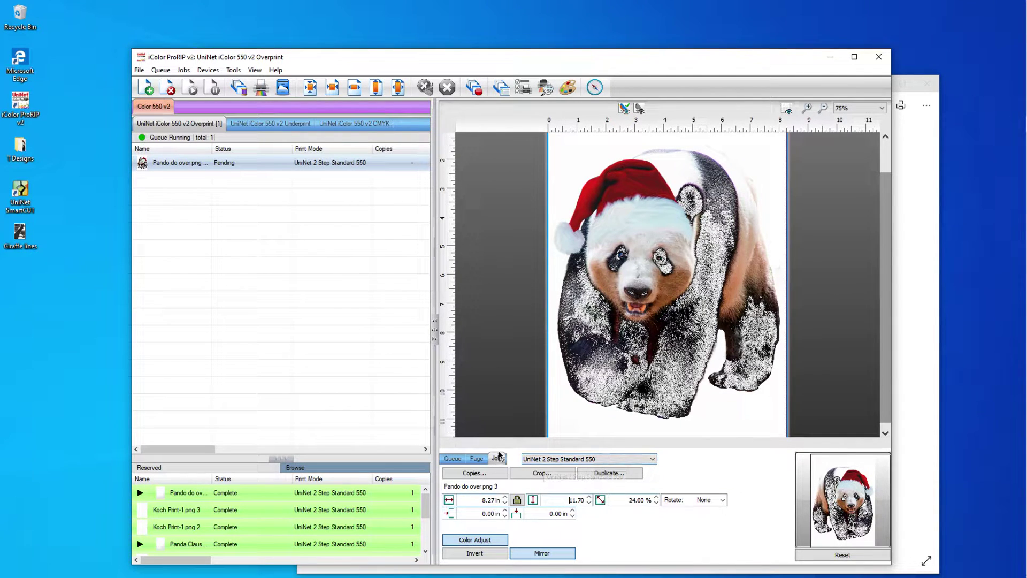
# Step: Keep UniNet 2 Step Standard 550 as the print mode and review the page settings
pyautogui.click(637, 459)
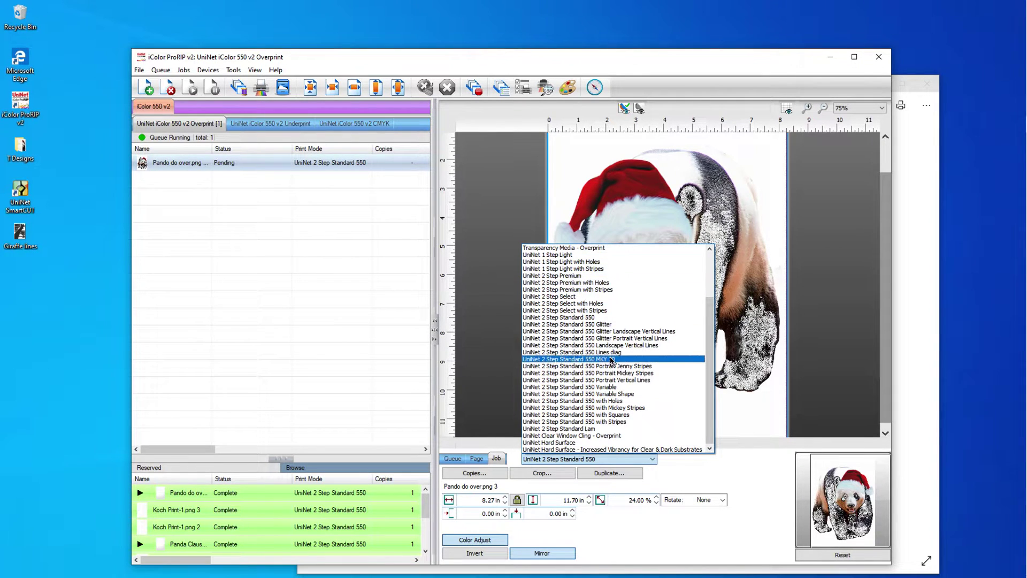
pyautogui.click(588, 318)
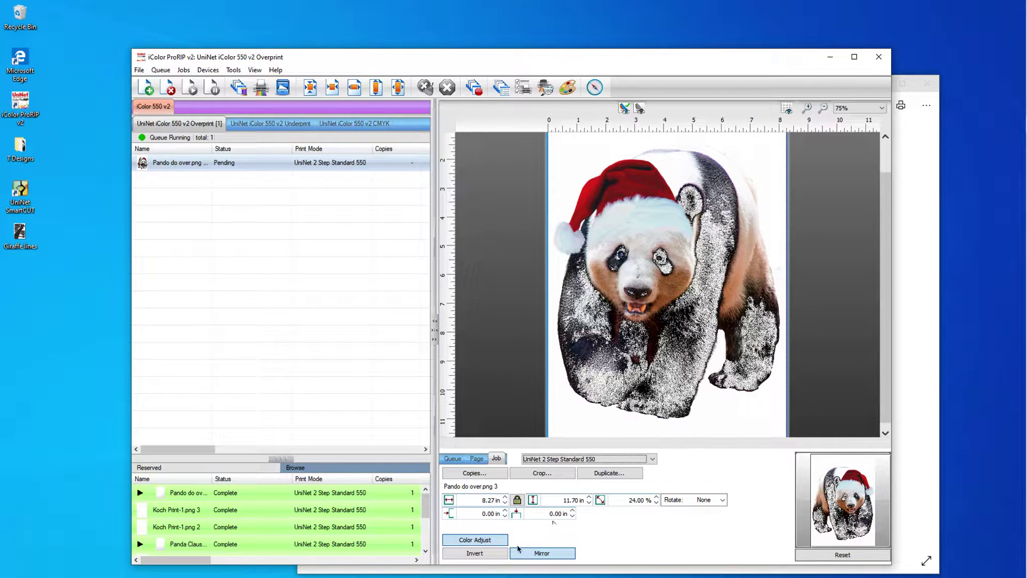
pyautogui.click(477, 460)
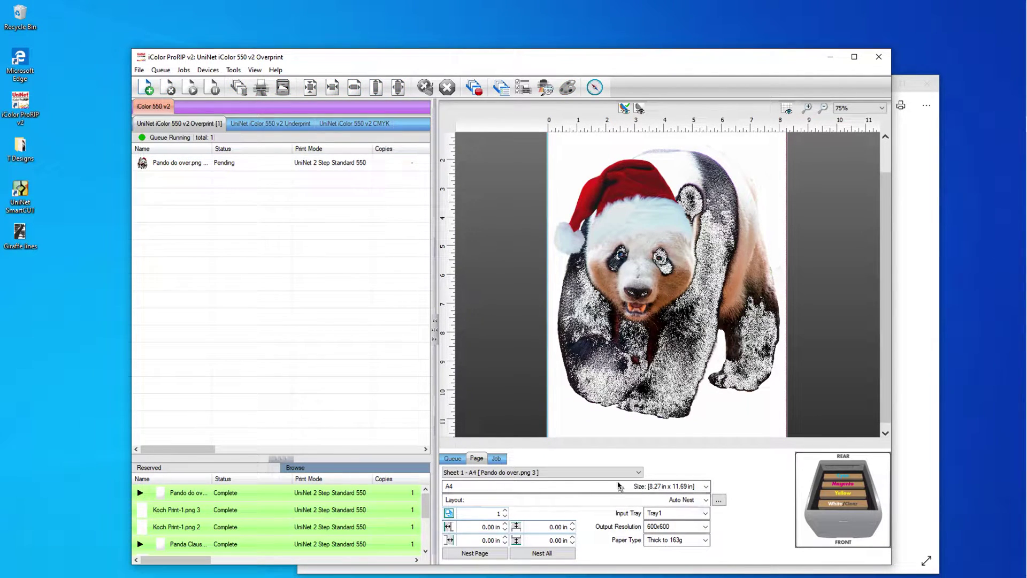
pyautogui.click(496, 459)
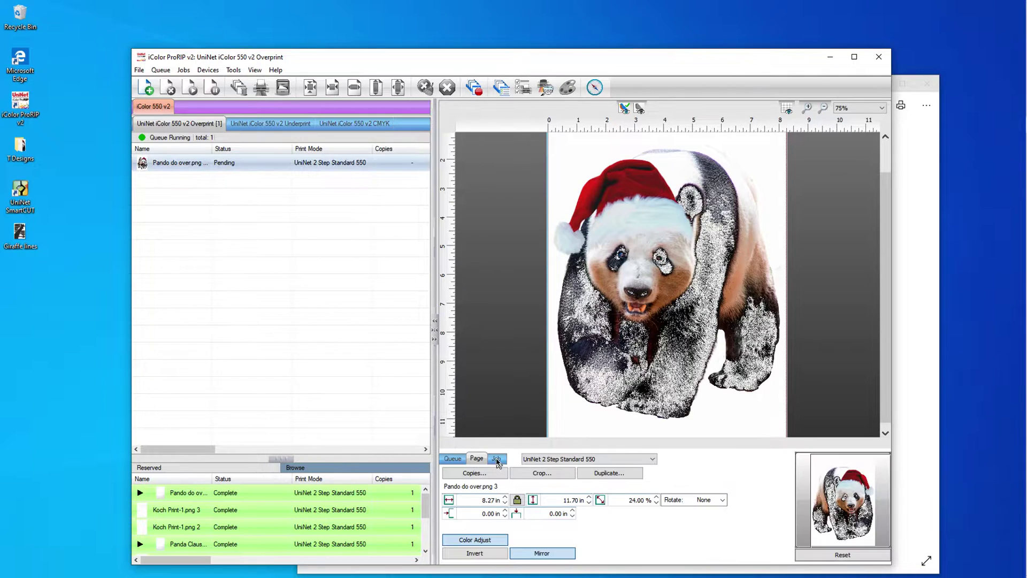
# Step: In Color Adjust, darken black by 15 and raise saturation to 4
pyautogui.click(475, 540)
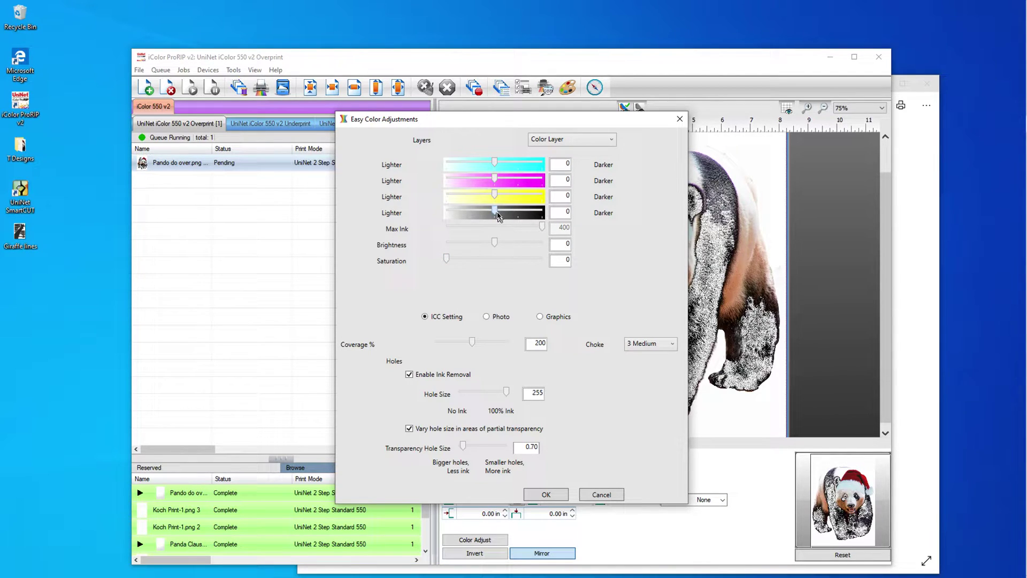
pyautogui.moveTo(496, 214); pyautogui.dragTo(505, 181)
pyautogui.click(447, 262)
pyautogui.moveTo(447, 261); pyautogui.dragTo(464, 262)
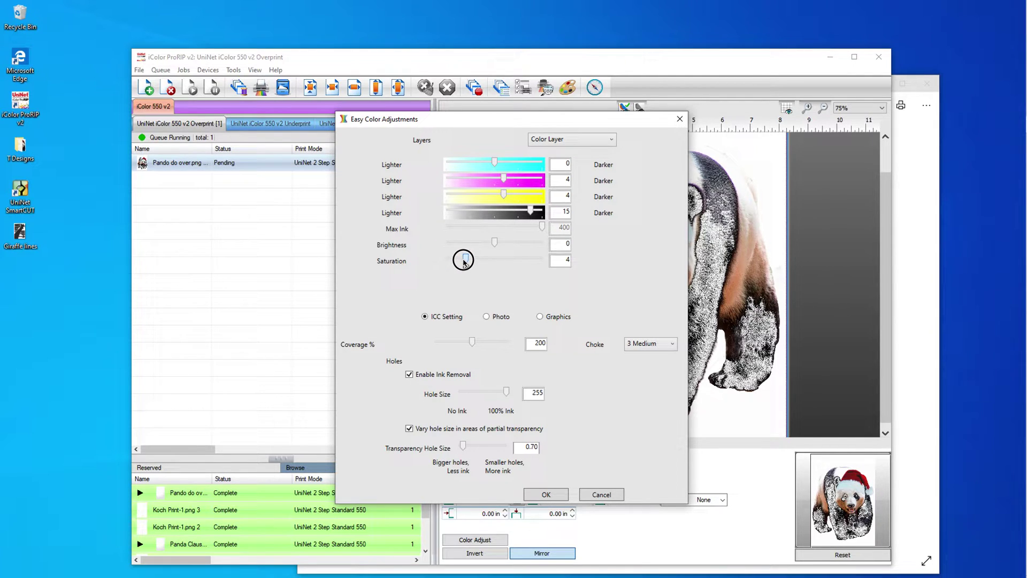
# Step: Set Coverage % to 170 and Hole Size to 210
pyautogui.click(543, 345)
pyautogui.doubleClick(544, 345)
pyautogui.write('16')
pyautogui.press('BackSpace')
pyautogui.write('70')
pyautogui.press('Tab')
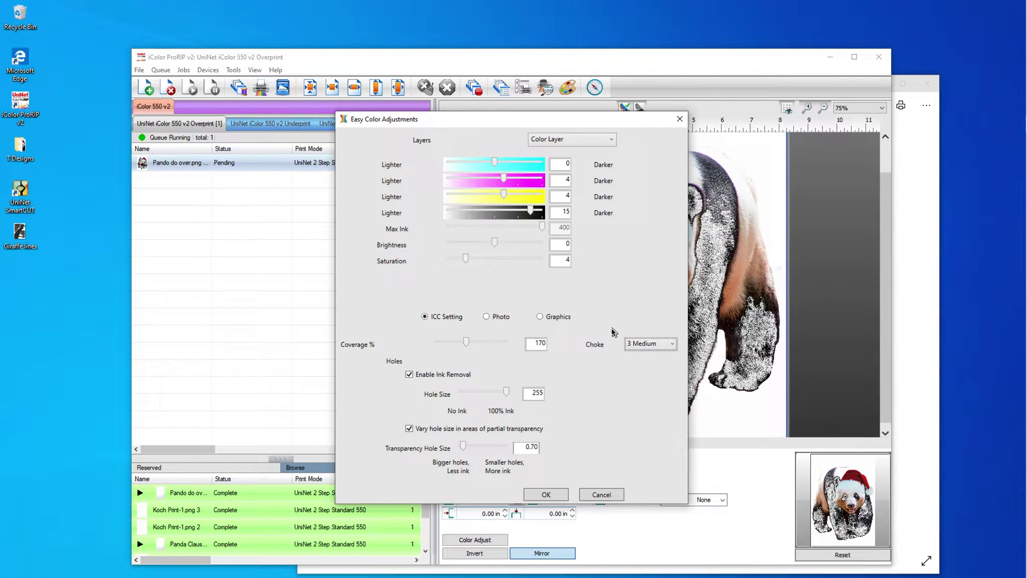
pyautogui.doubleClick(527, 395)
pyautogui.write('210')
# Step: Apply the colour adjustments and set the Color Layer ink-removal shape to Line
pyautogui.click(544, 495)
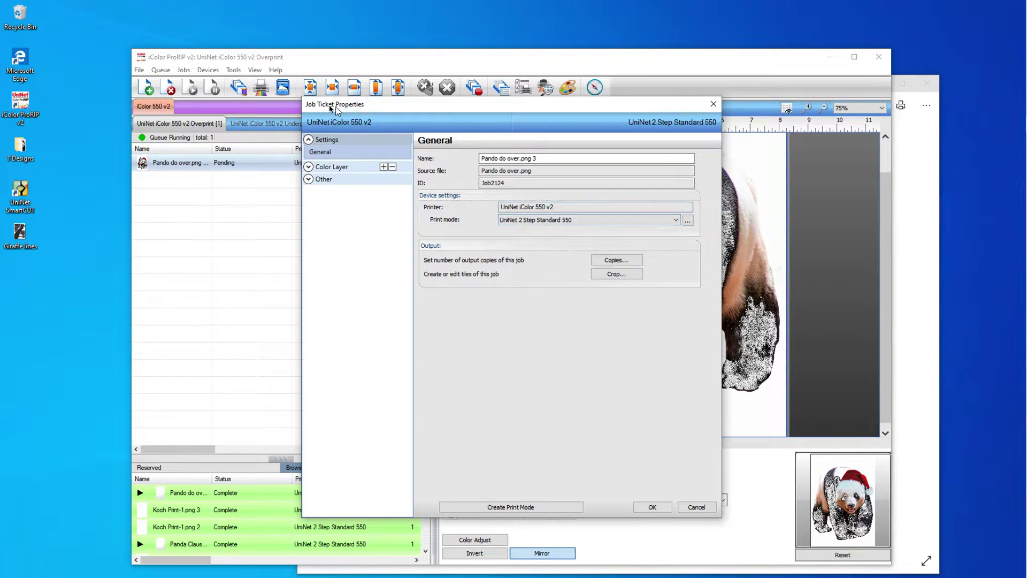
pyautogui.click(325, 168)
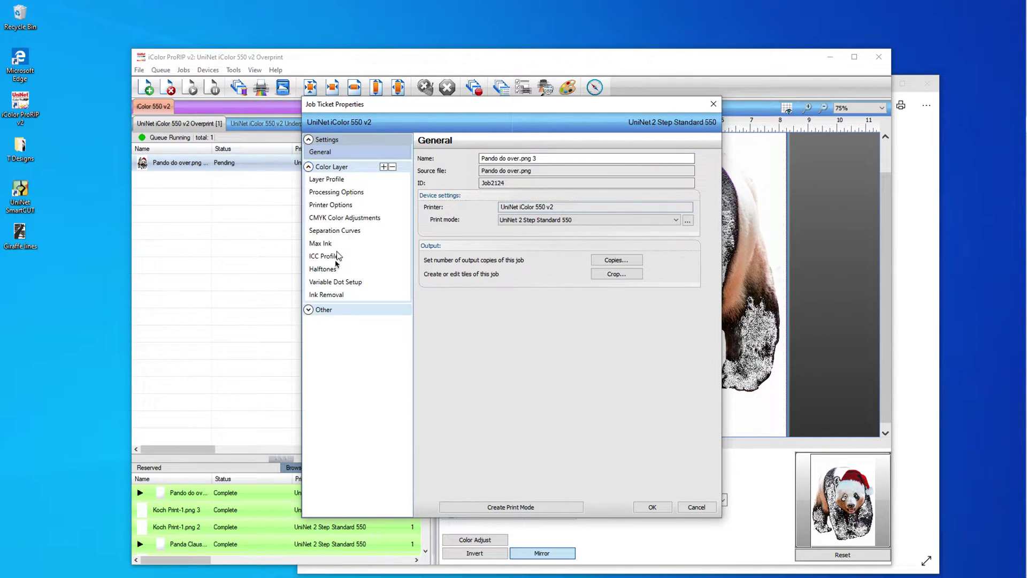
pyautogui.click(332, 294)
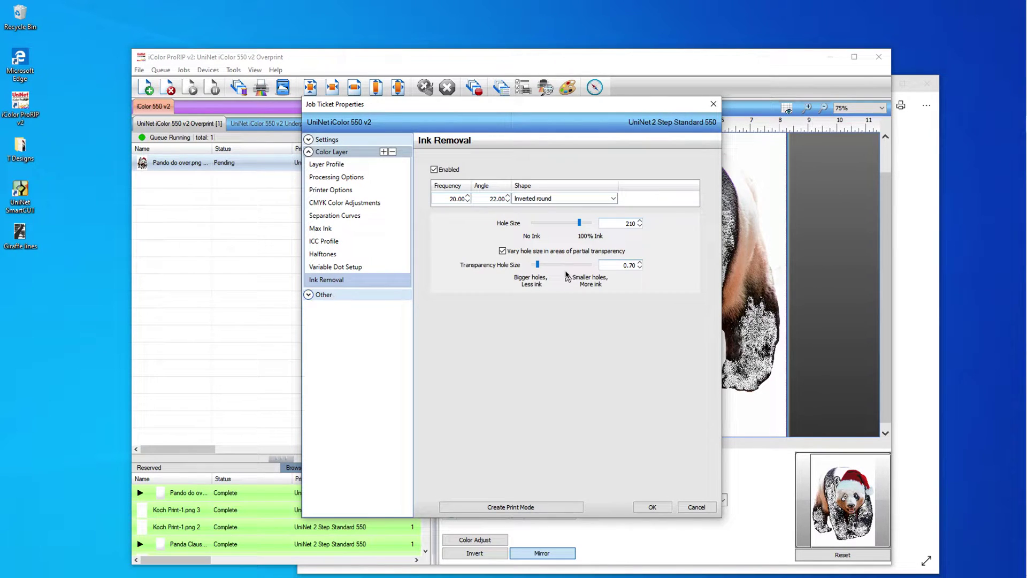
pyautogui.click(613, 198)
pyautogui.click(521, 221)
# Step: Set ink-removal frequency to 28 and angle to 67, and apply the settings
pyautogui.moveTo(429, 199); pyautogui.dragTo(479, 200)
pyautogui.write('28')
pyautogui.press('Tab')
pyautogui.click(479, 200)
pyautogui.moveTo(485, 198); pyautogui.dragTo(522, 199)
pyautogui.write('67')
pyautogui.press('Tab')
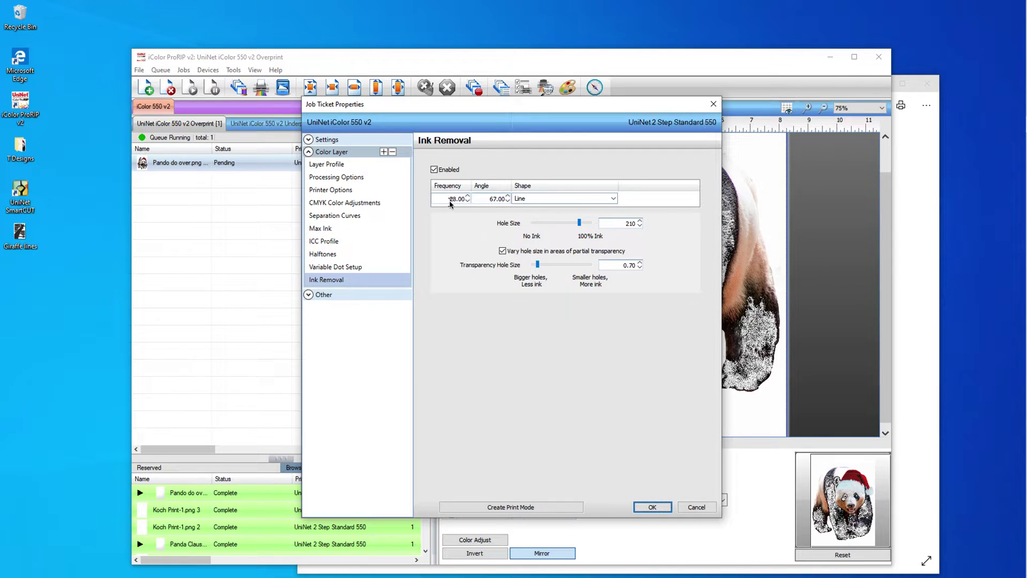
pyautogui.click(657, 508)
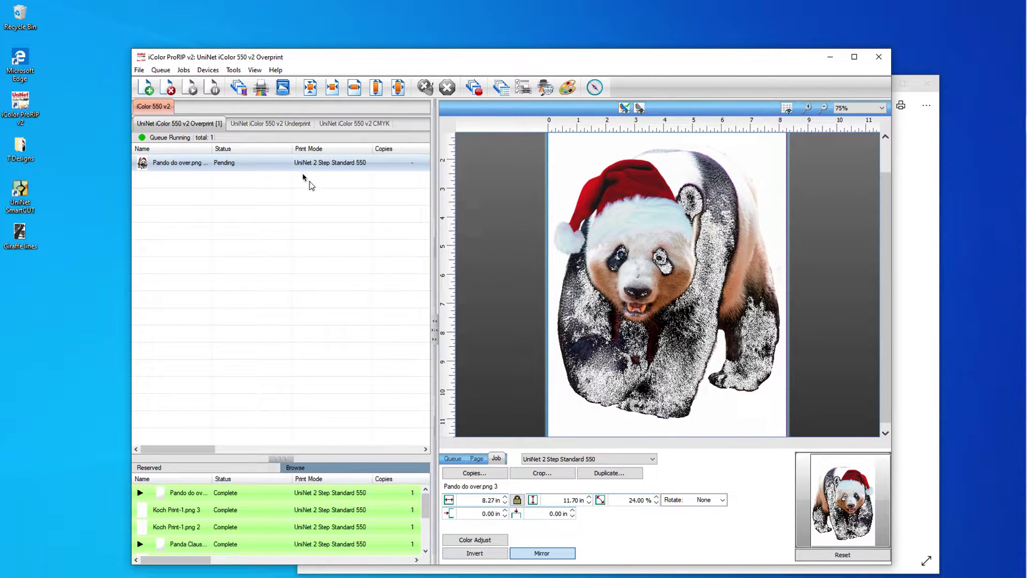
# Step: RIP Only the panda job so it shows Holding (Job Spooled)
pyautogui.rightClick(249, 167)
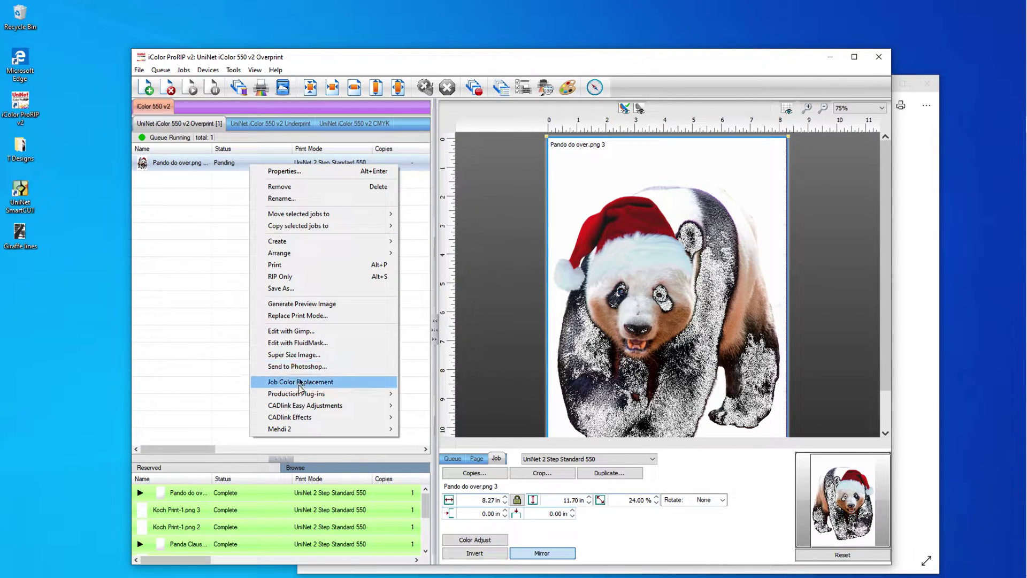
pyautogui.click(280, 276)
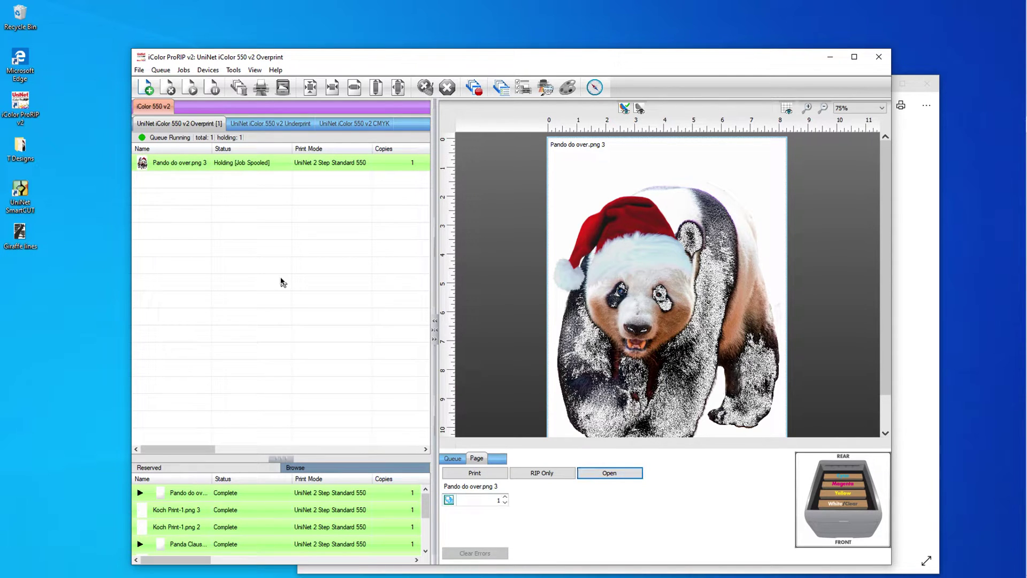
pyautogui.rightClick(263, 162)
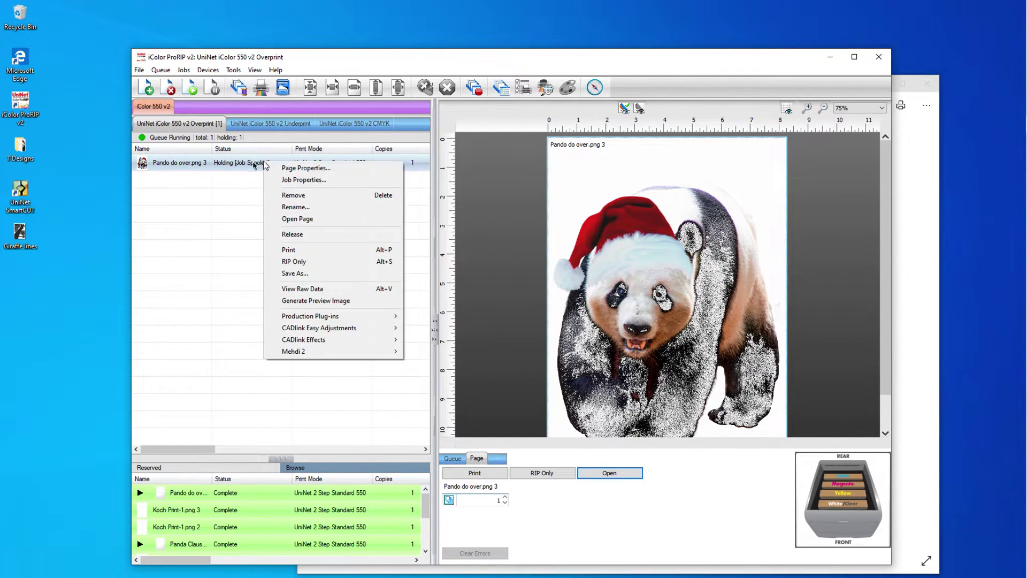
# Step: Inspect the panda job's RIPped raw data, then close the view
pyautogui.click(296, 289)
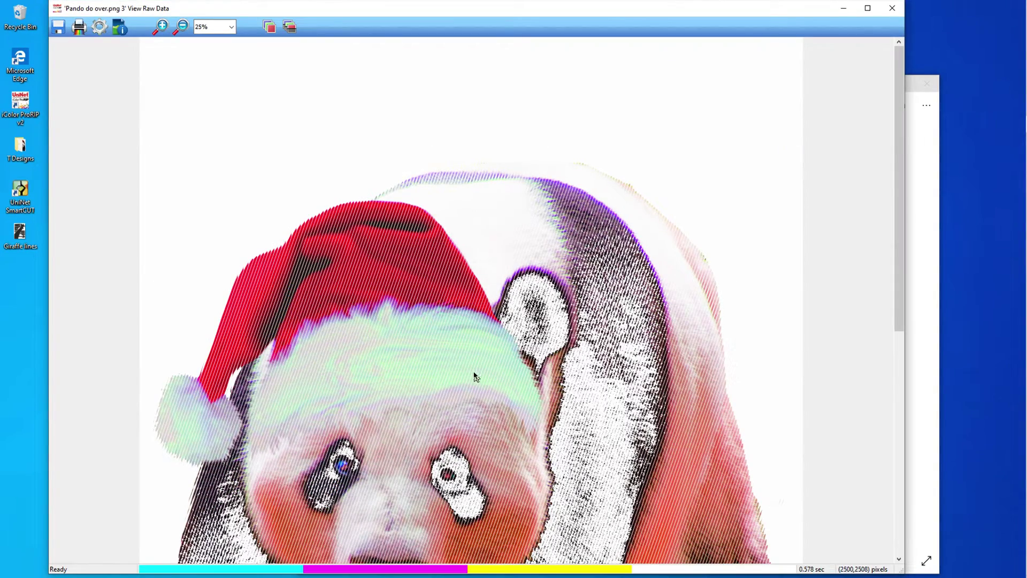
pyautogui.scroll(-2, 474, 374)
pyautogui.scroll(-6, 474, 372)
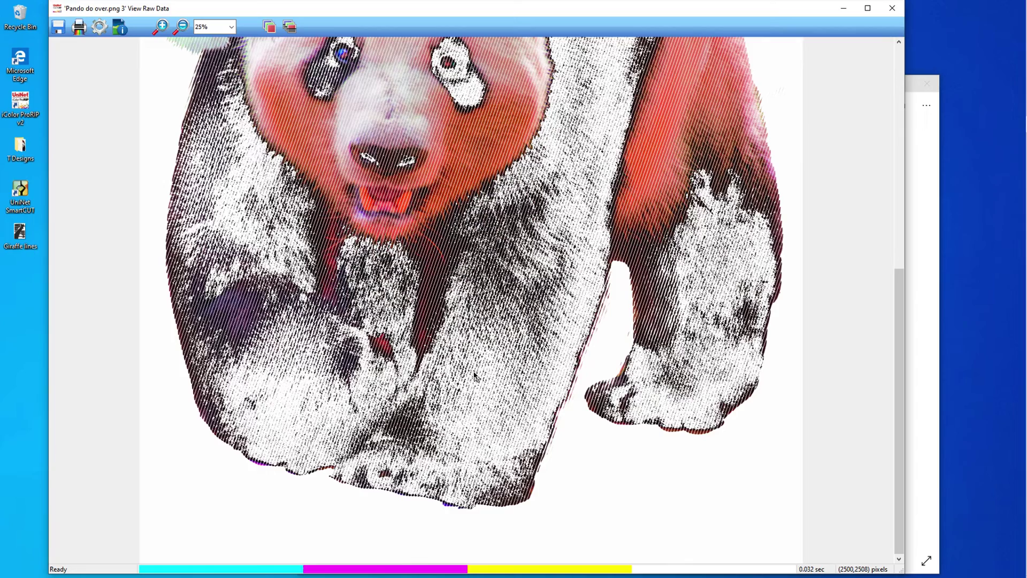
pyautogui.scroll(3, 474, 375)
pyautogui.scroll(4, 474, 376)
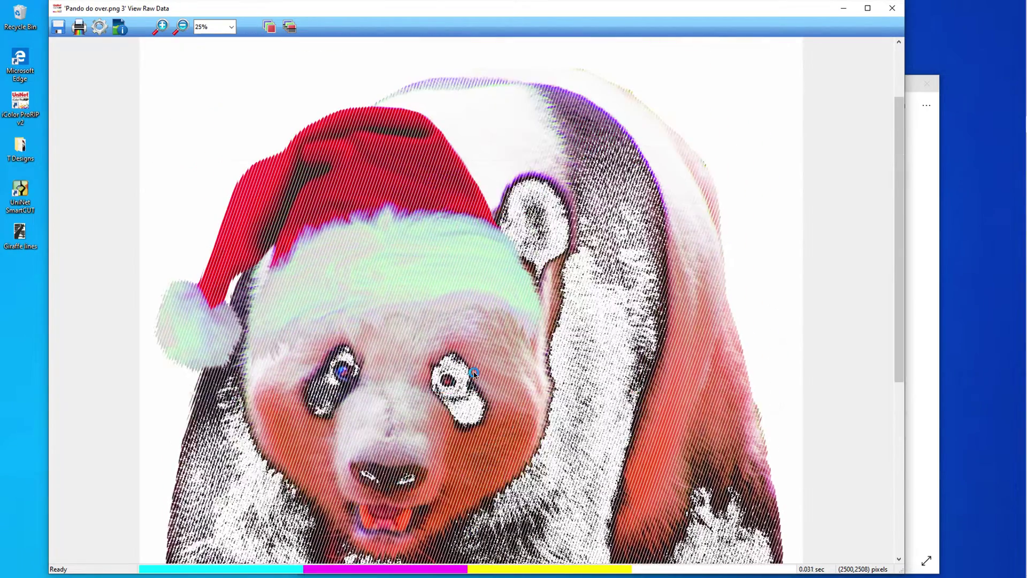
pyautogui.click(891, 8)
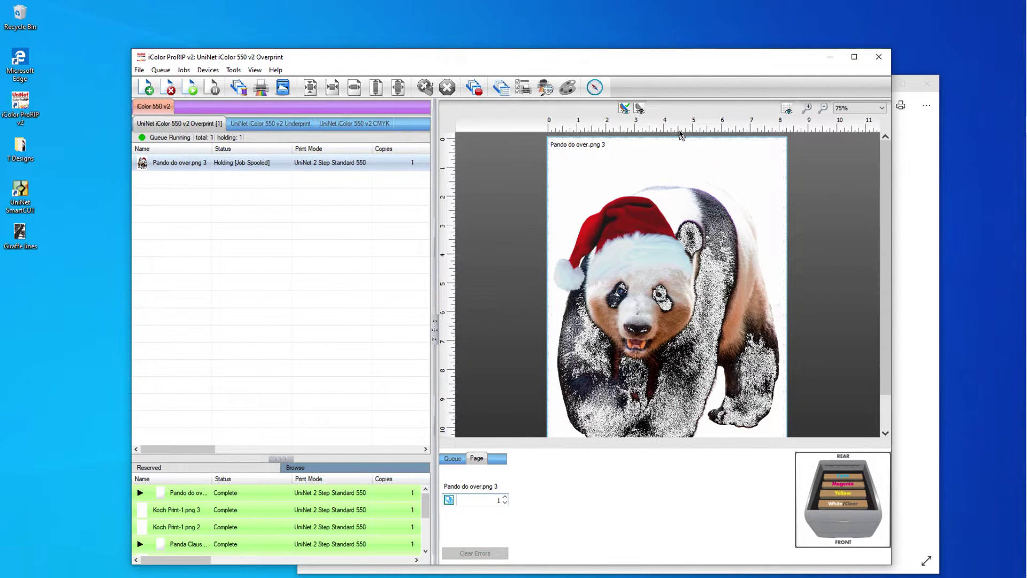
# Step: Release the held panda job to Pending and show its size, crop and colour settings
pyautogui.click(268, 165)
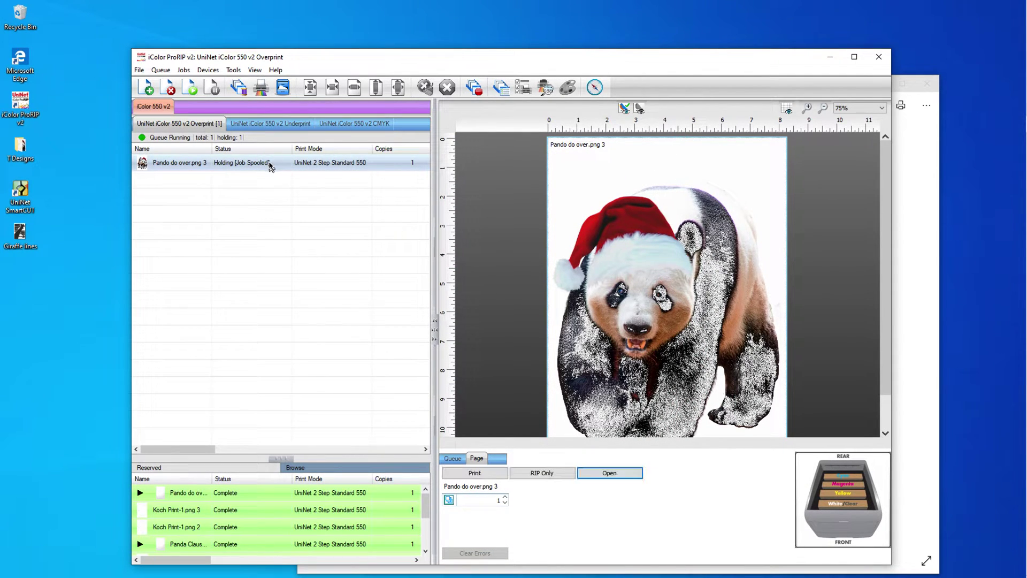
pyautogui.rightClick(270, 166)
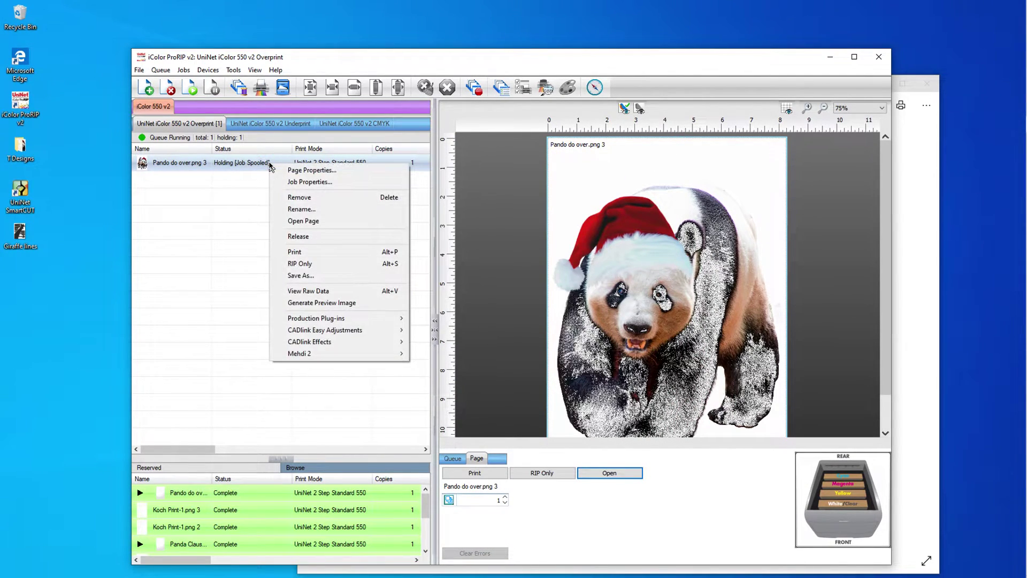
pyautogui.click(299, 236)
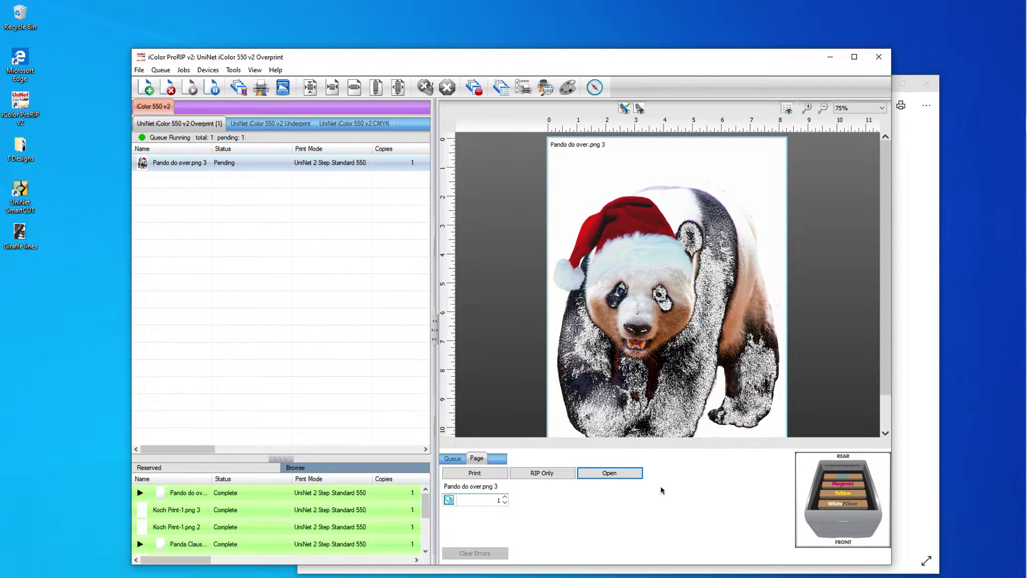
pyautogui.click(610, 473)
pyautogui.click(498, 459)
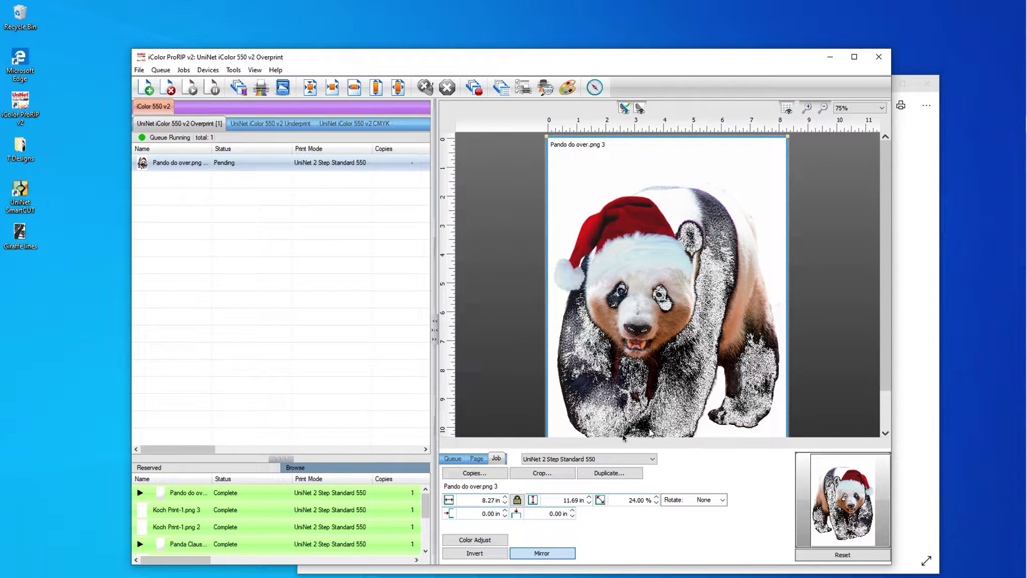
# Step: Run KnockMeBlackOut from Jobs > Production Plug-ins on the panda job
pyautogui.click(183, 70)
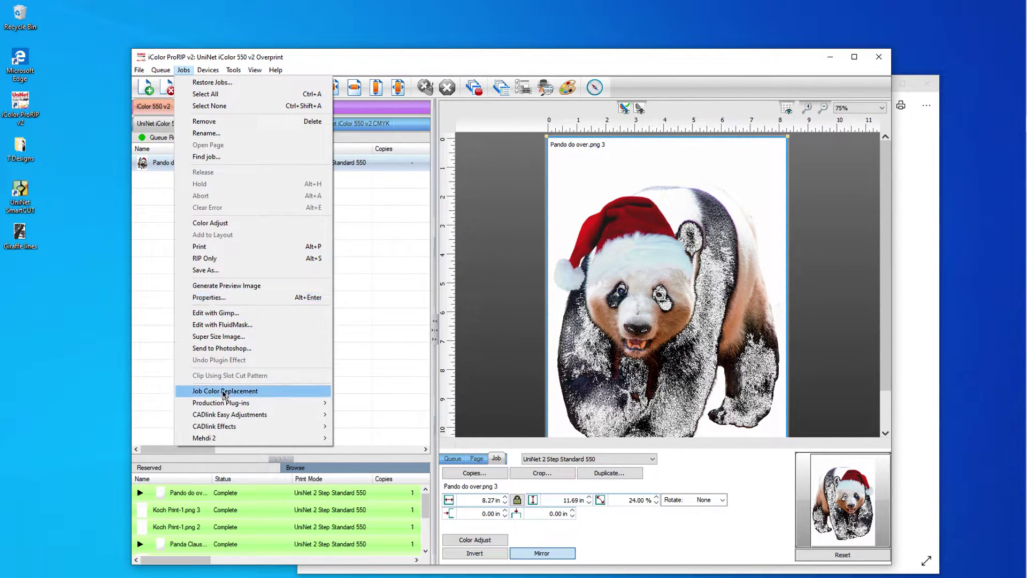
pyautogui.moveTo(216, 410)
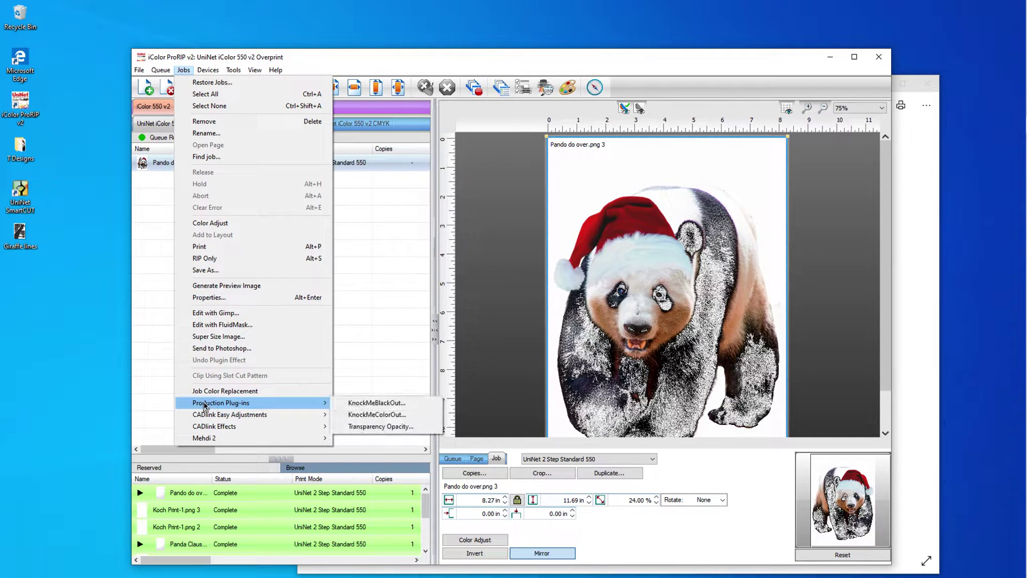
pyautogui.click(362, 404)
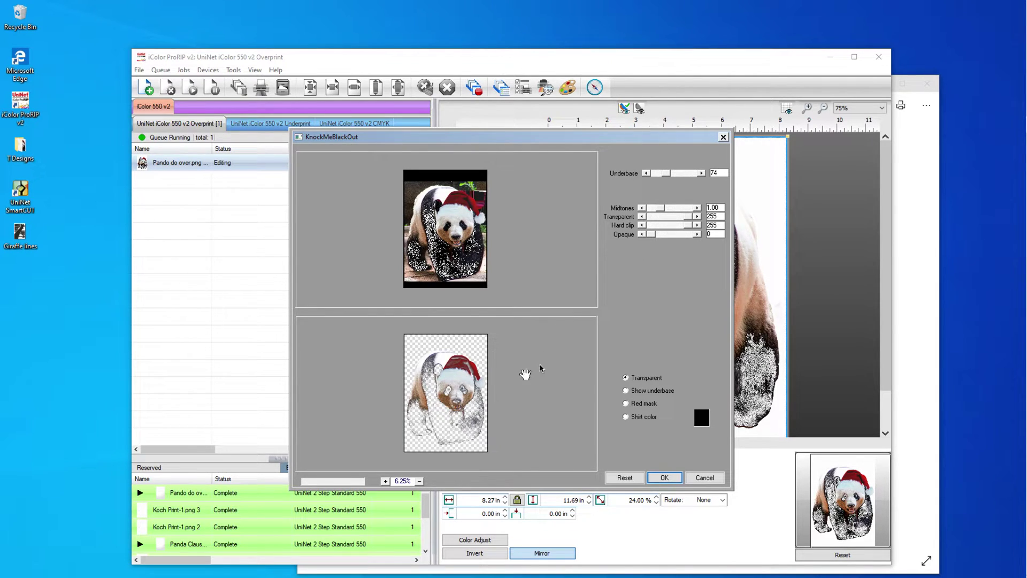
# Step: Set opaque to 29 and midtones to 0.59, previewing on a black shirt at 12.5%
pyautogui.moveTo(653, 236)
pyautogui.mouseDown()
pyautogui.moveTo(661, 208)
pyautogui.moveTo(657, 234)
pyautogui.mouseUp()
pyautogui.click(661, 235)
pyautogui.click(626, 418)
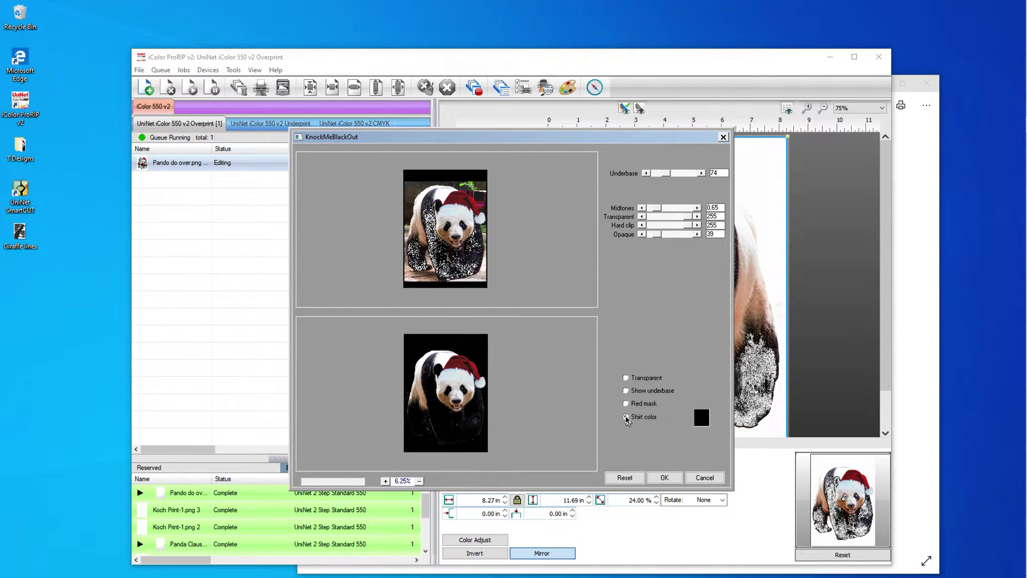
pyautogui.click(452, 419)
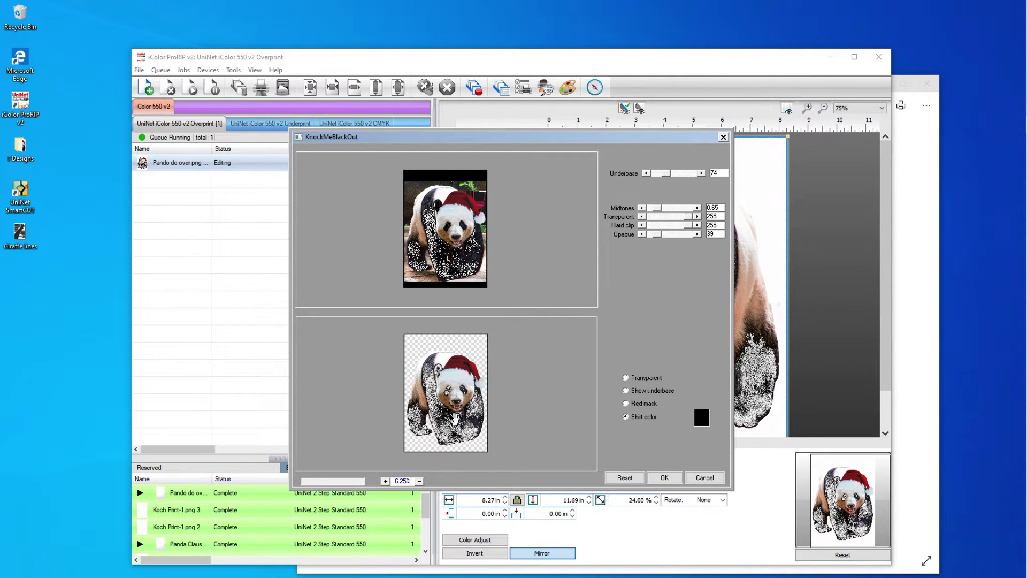
pyautogui.click(385, 481)
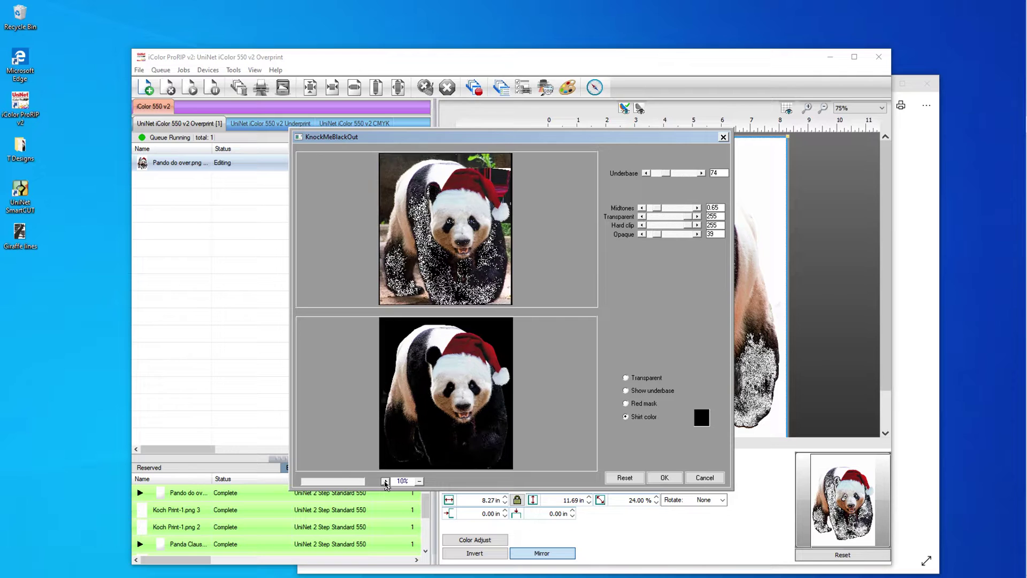
pyautogui.click(385, 481)
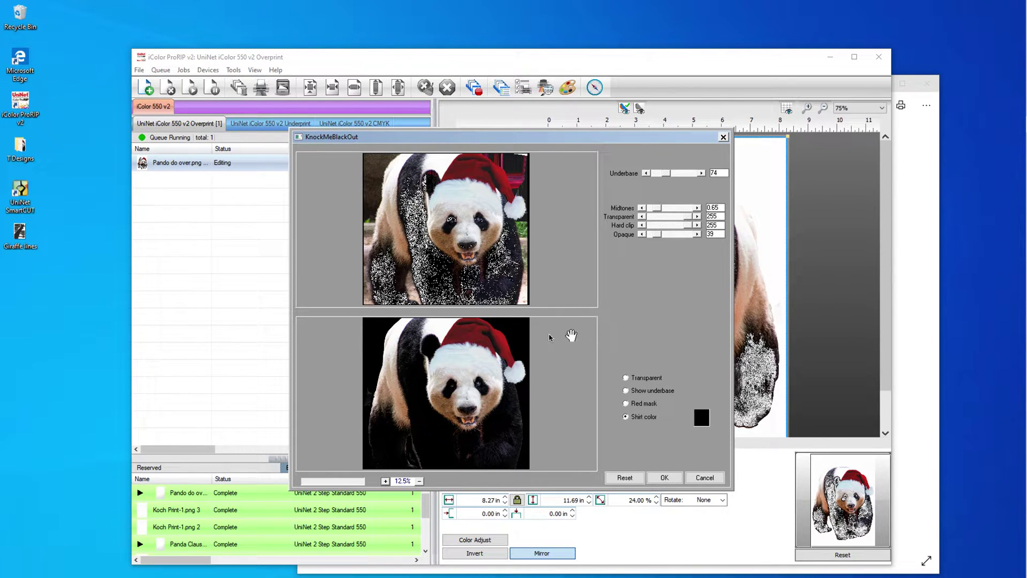
pyautogui.moveTo(431, 417); pyautogui.dragTo(470, 431)
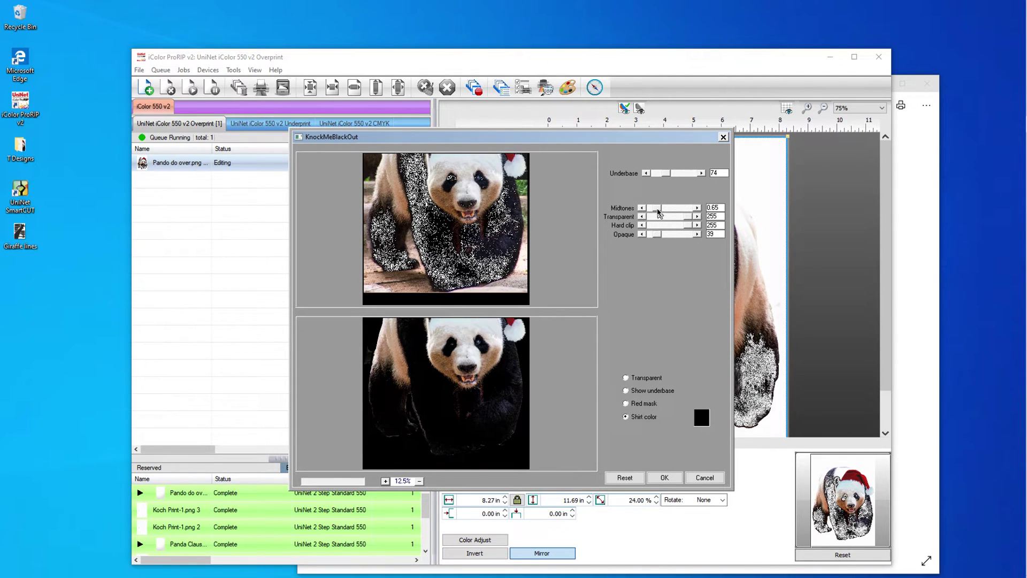
pyautogui.moveTo(656, 208); pyautogui.dragTo(657, 239)
# Step: Fine-tune the knockout to opaque 33, midtones 0.53, and underbase kept at 74
pyautogui.click(626, 377)
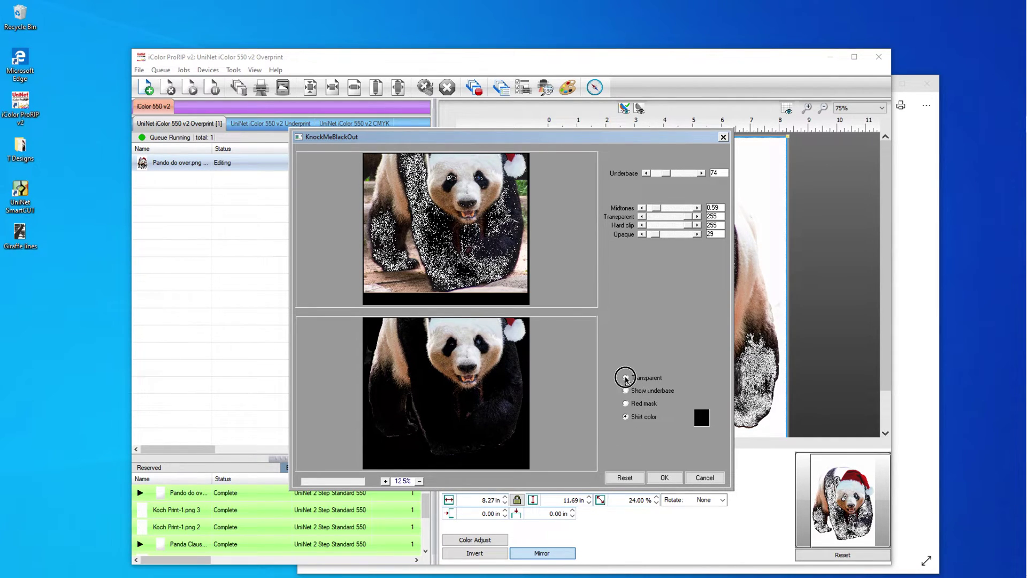
pyautogui.click(656, 236)
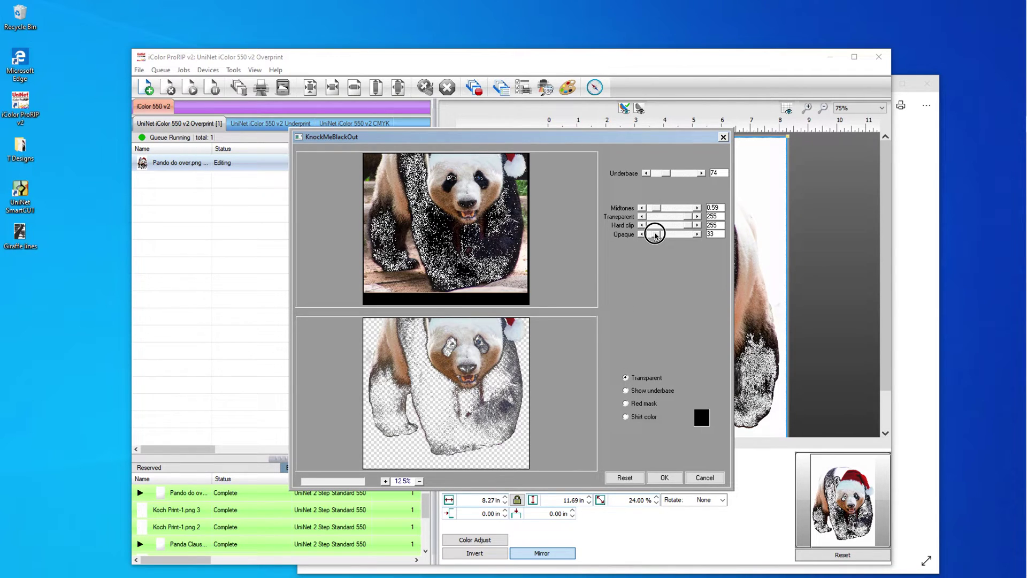
pyautogui.click(656, 208)
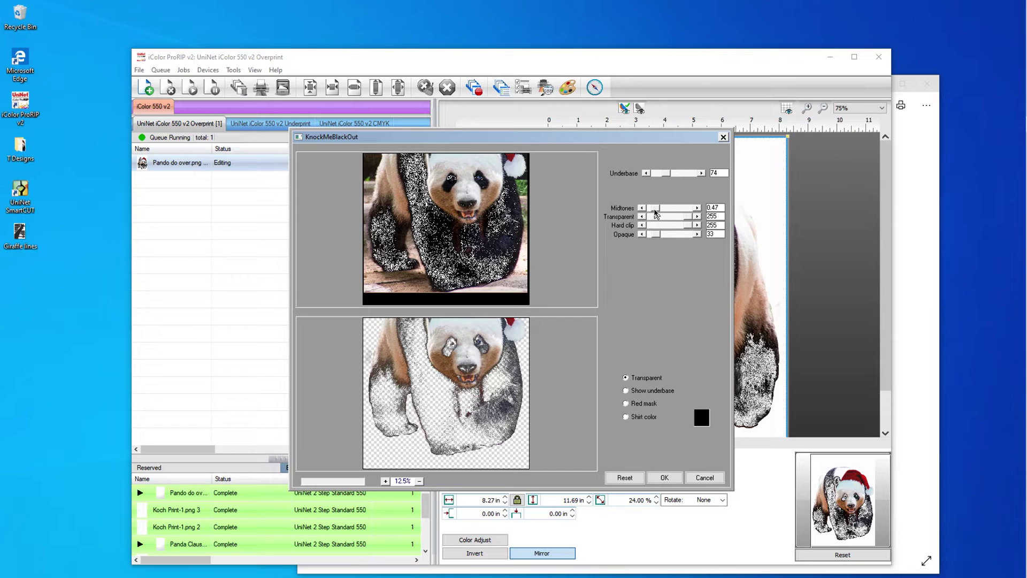
pyautogui.click(655, 209)
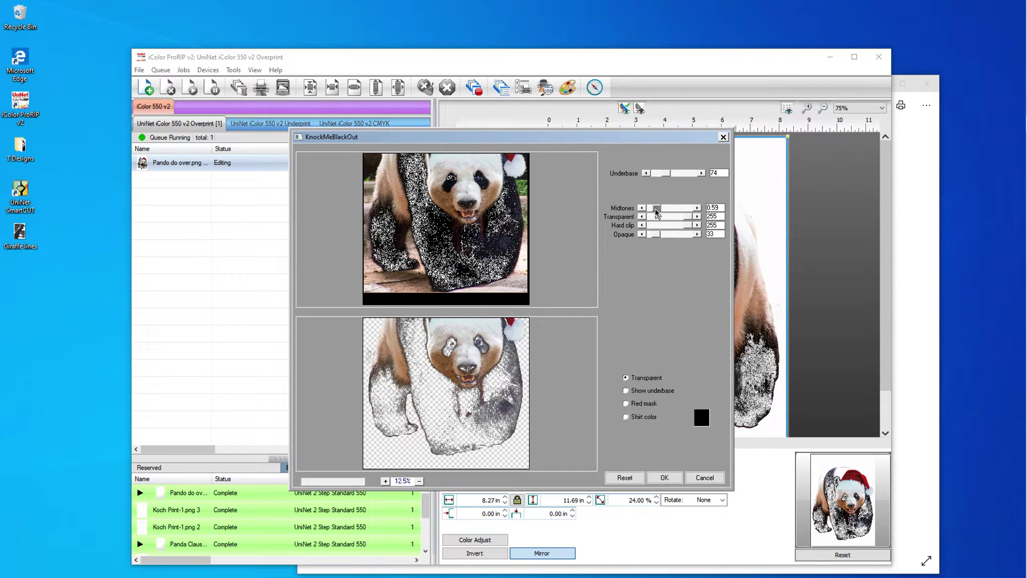
pyautogui.click(655, 210)
pyautogui.click(655, 209)
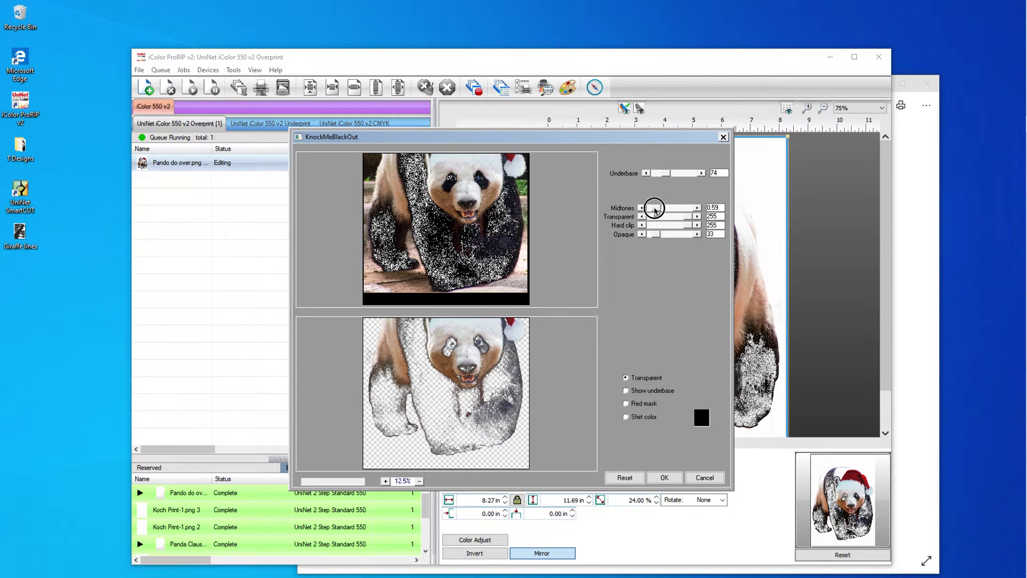
pyautogui.click(666, 173)
pyautogui.click(666, 174)
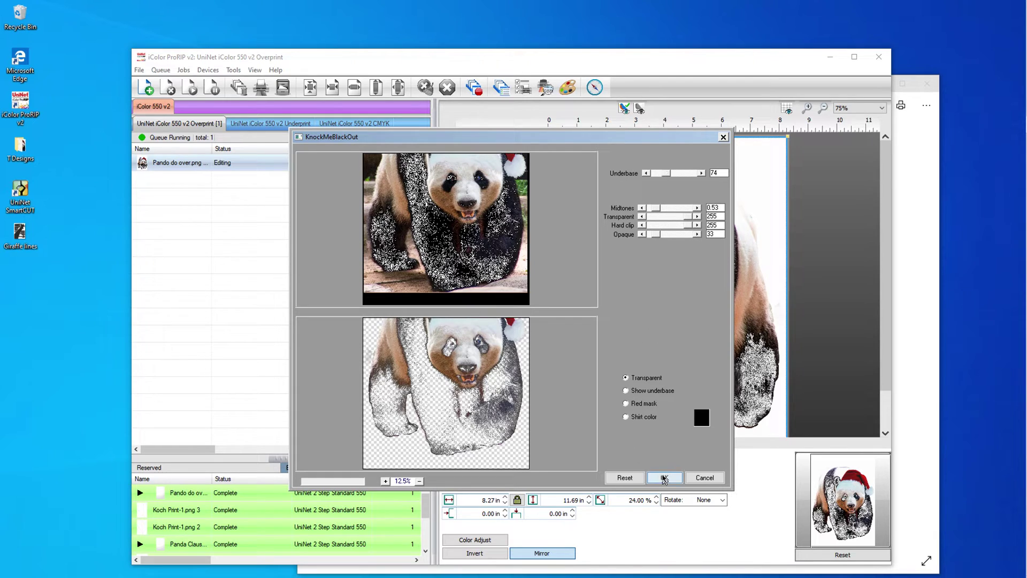
# Step: Recheck the knockout against the black shirt, return to transparent, and apply it
pyautogui.click(625, 418)
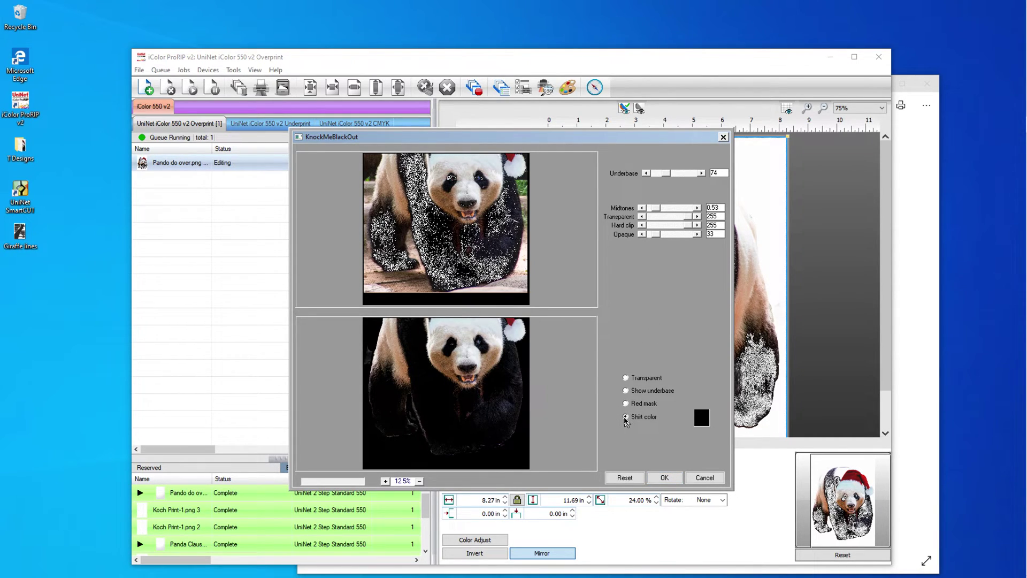
pyautogui.click(626, 378)
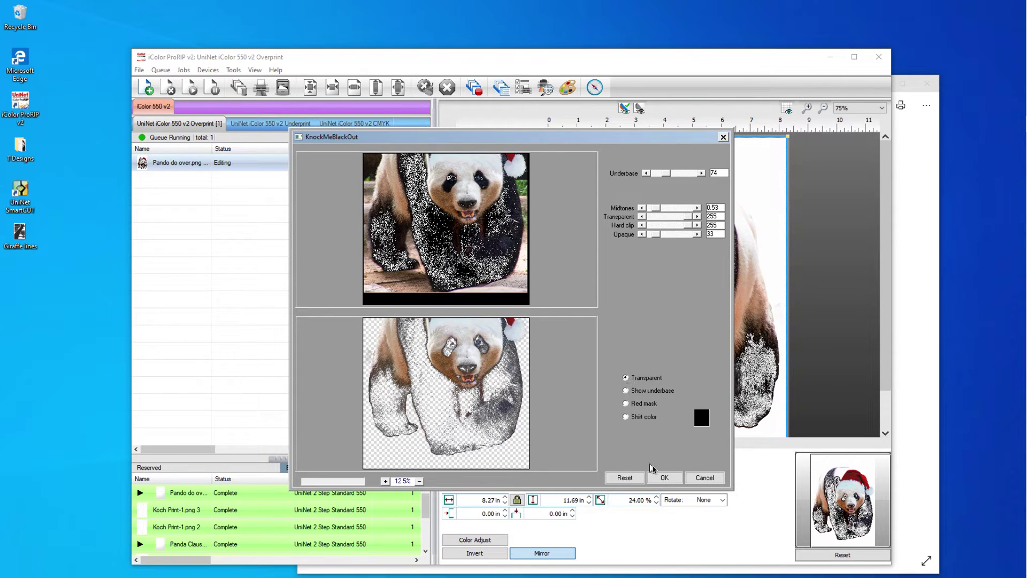
pyautogui.click(665, 479)
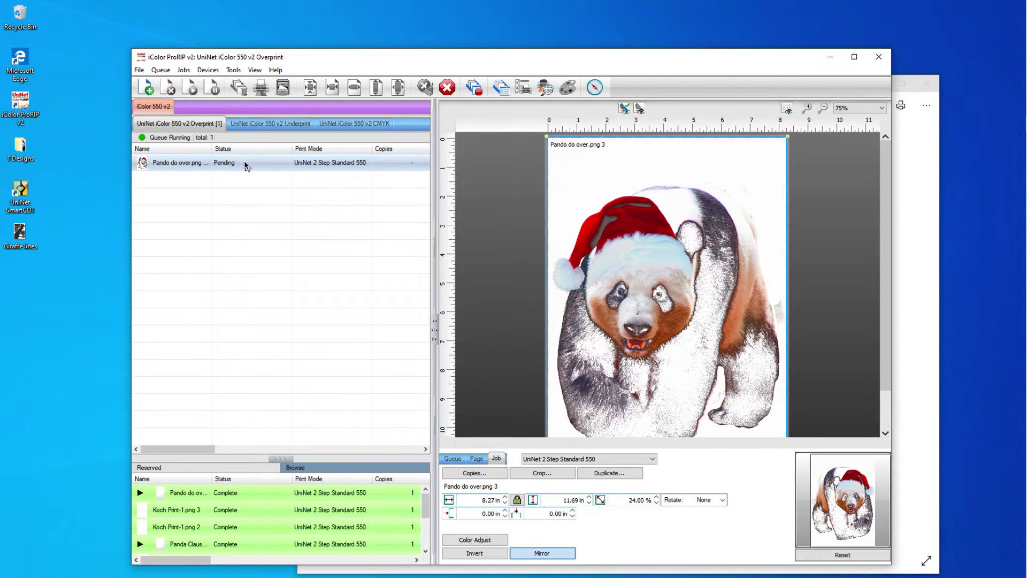
# Step: RIP Only the knocked-out panda job so it sits Holding (Job Spooled)
pyautogui.rightClick(246, 165)
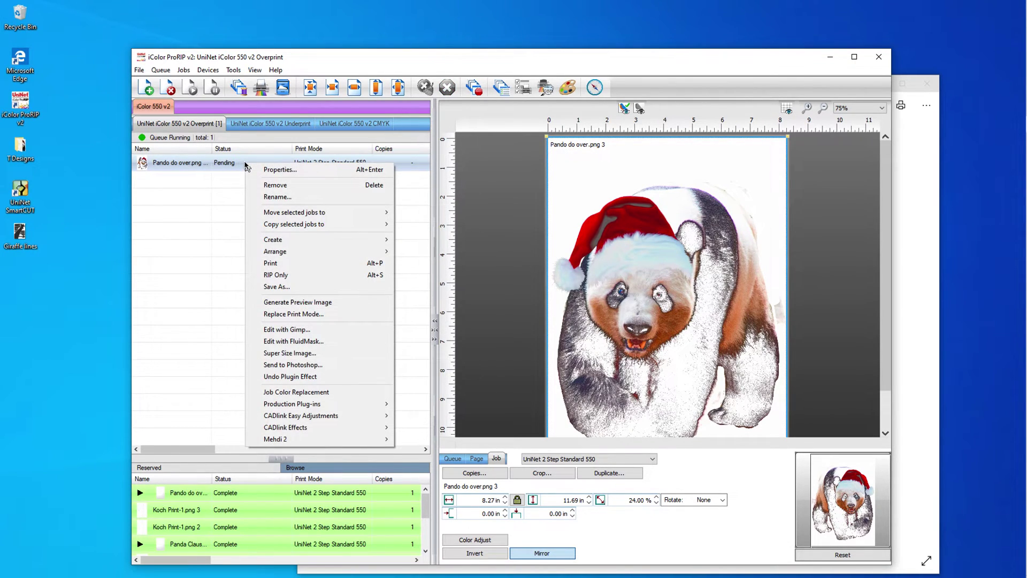
pyautogui.click(275, 275)
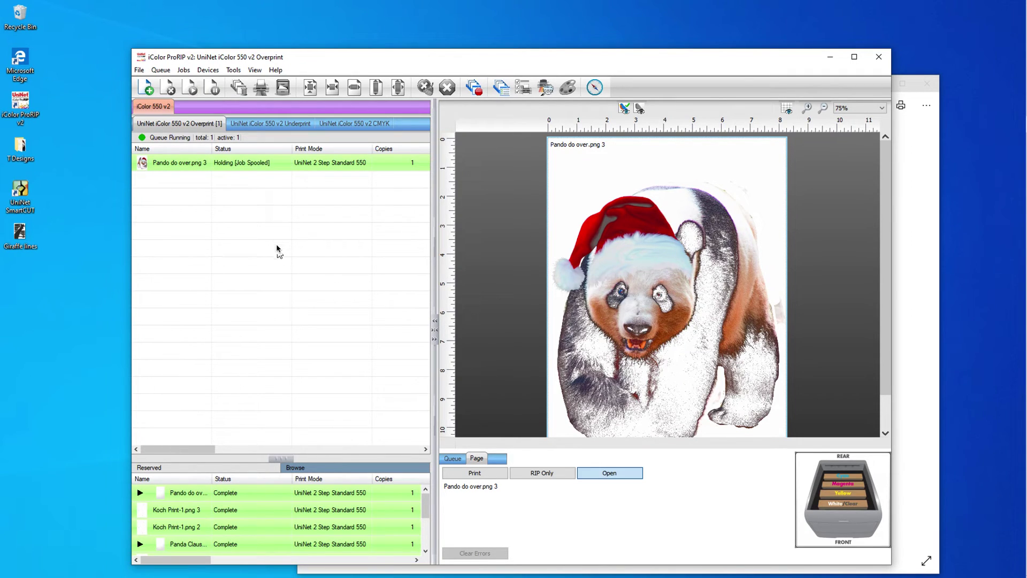
pyautogui.rightClick(262, 166)
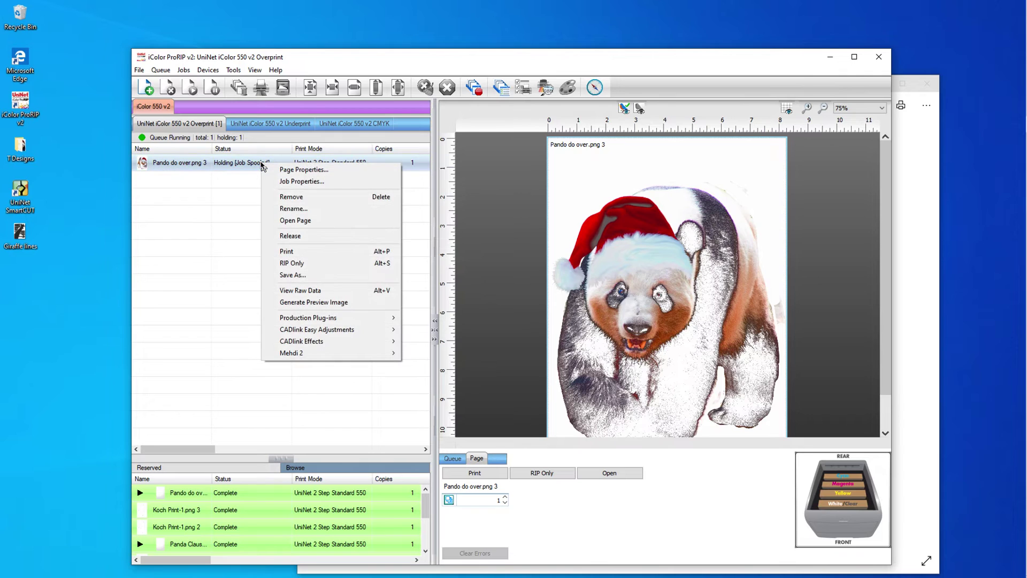
pyautogui.click(295, 291)
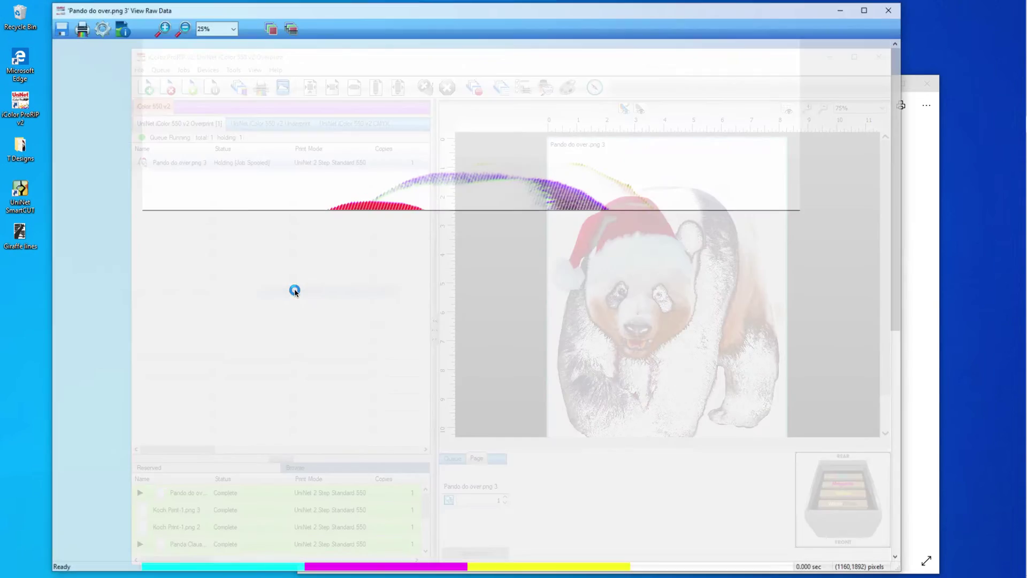
pyautogui.scroll(-4, 352, 323)
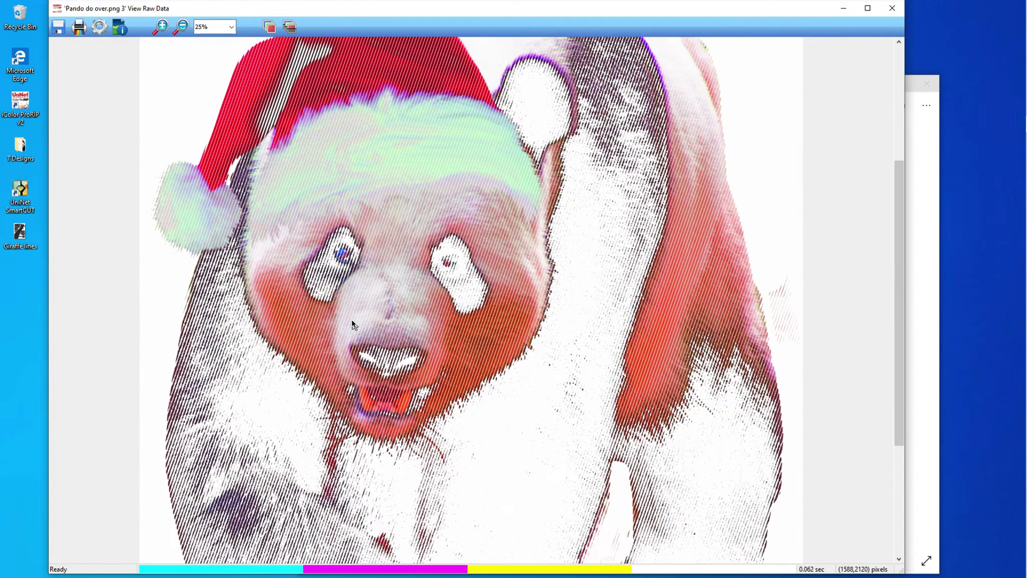
pyautogui.scroll(-4, 352, 324)
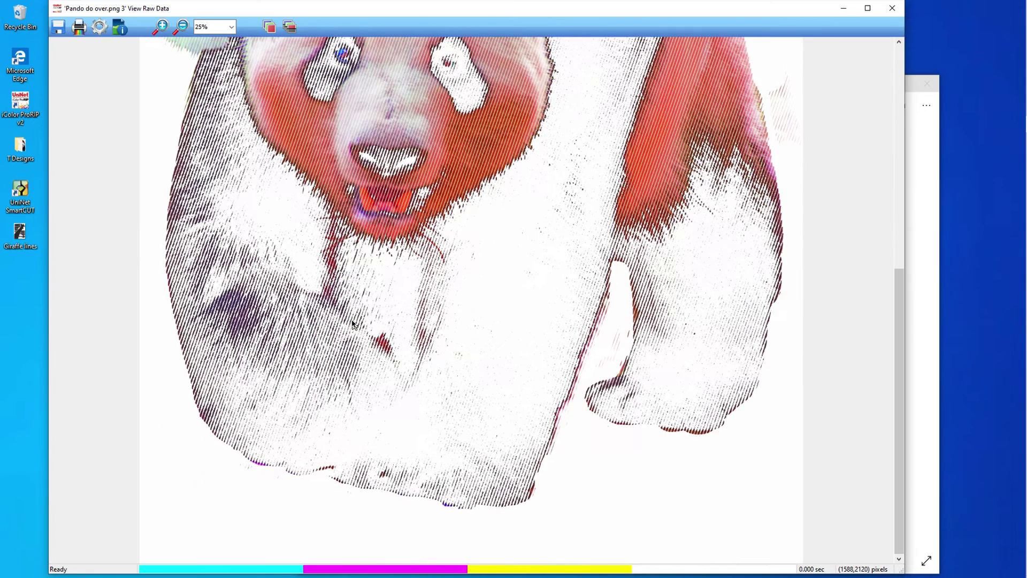
pyautogui.scroll(8, 352, 324)
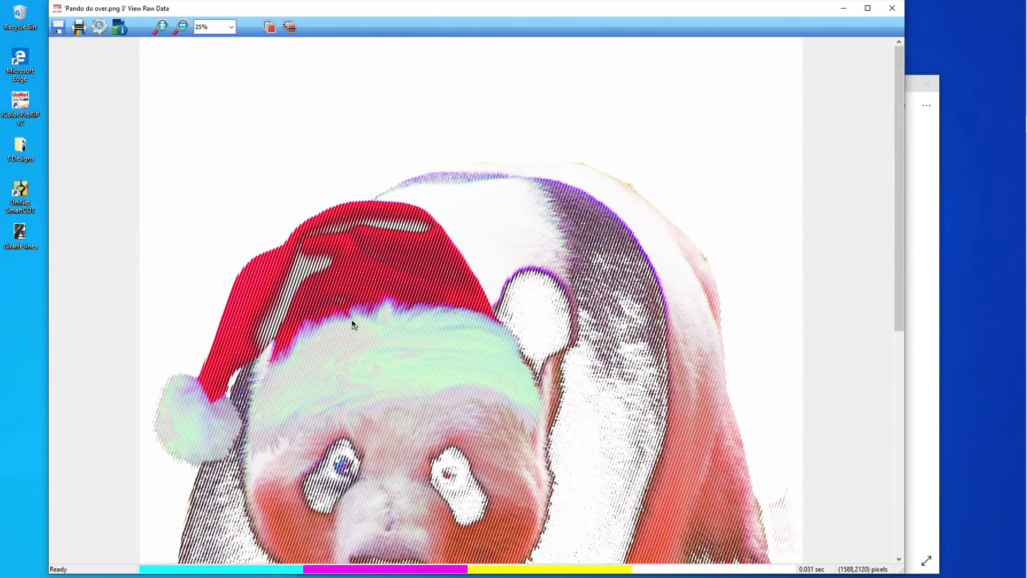
pyautogui.scroll(-4, 352, 323)
pyautogui.scroll(2, 353, 322)
pyautogui.scroll(-3, 354, 321)
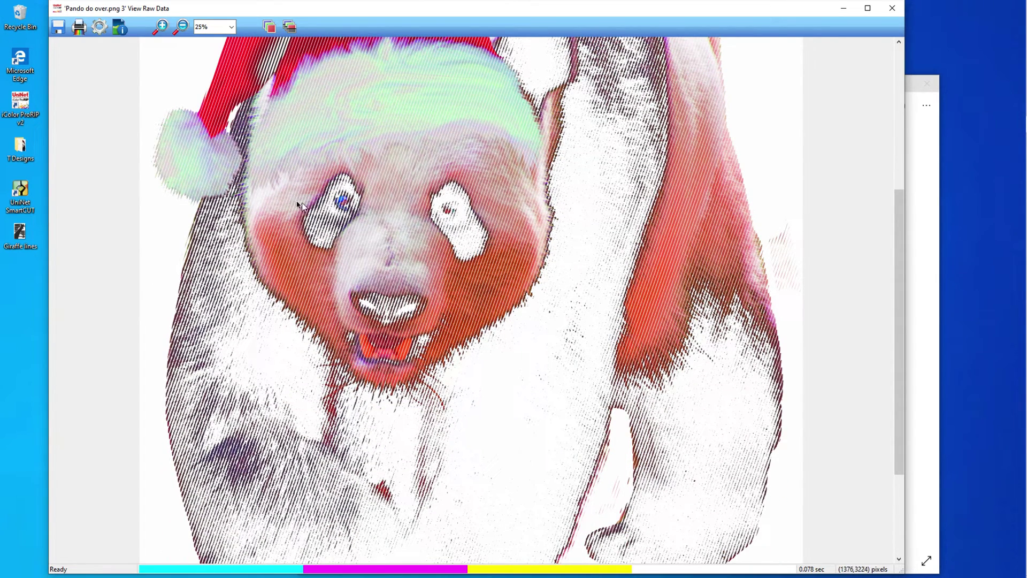
pyautogui.scroll(-3, 415, 222)
pyautogui.scroll(8, 404, 233)
pyautogui.scroll(-3, 406, 238)
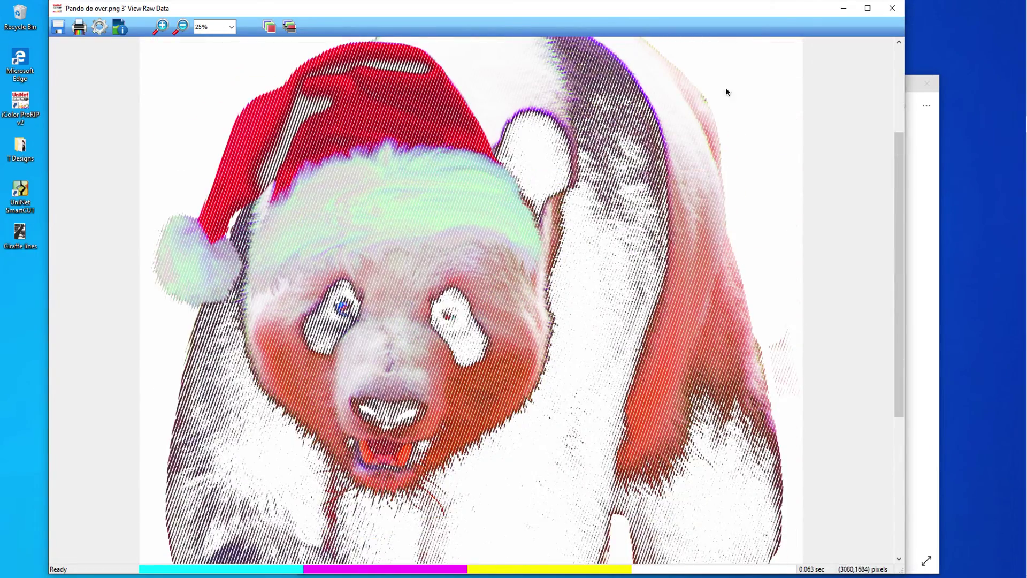
# Step: Close the raw data view, release the held Pando do over.png 3 job, and print it
pyautogui.click(892, 9)
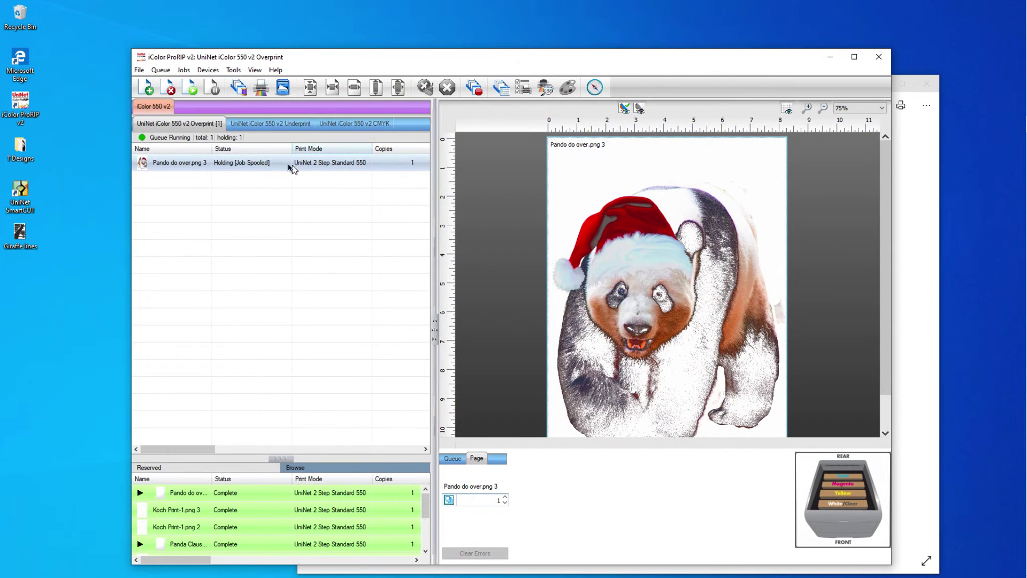
pyautogui.rightClick(262, 165)
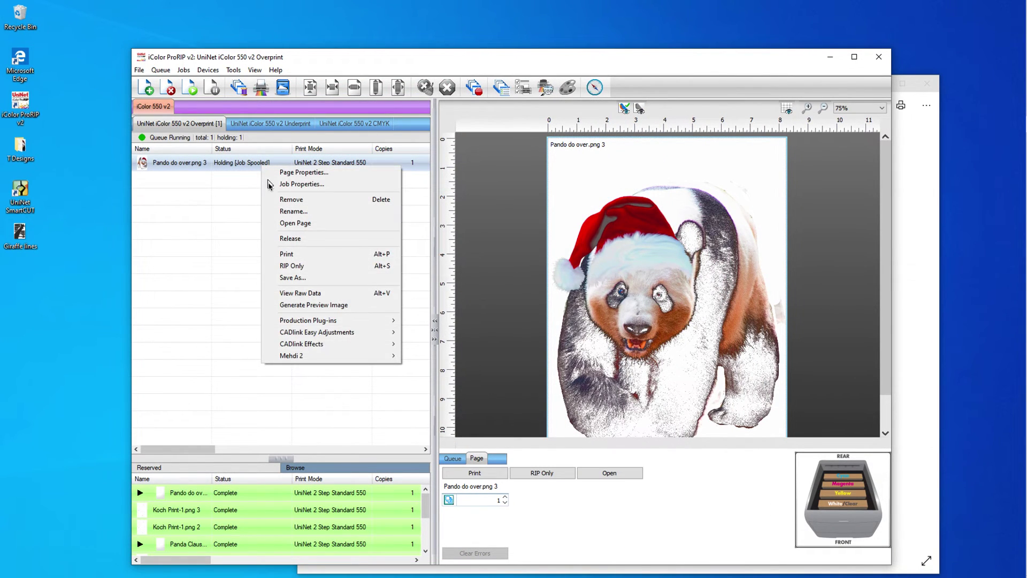
pyautogui.click(298, 238)
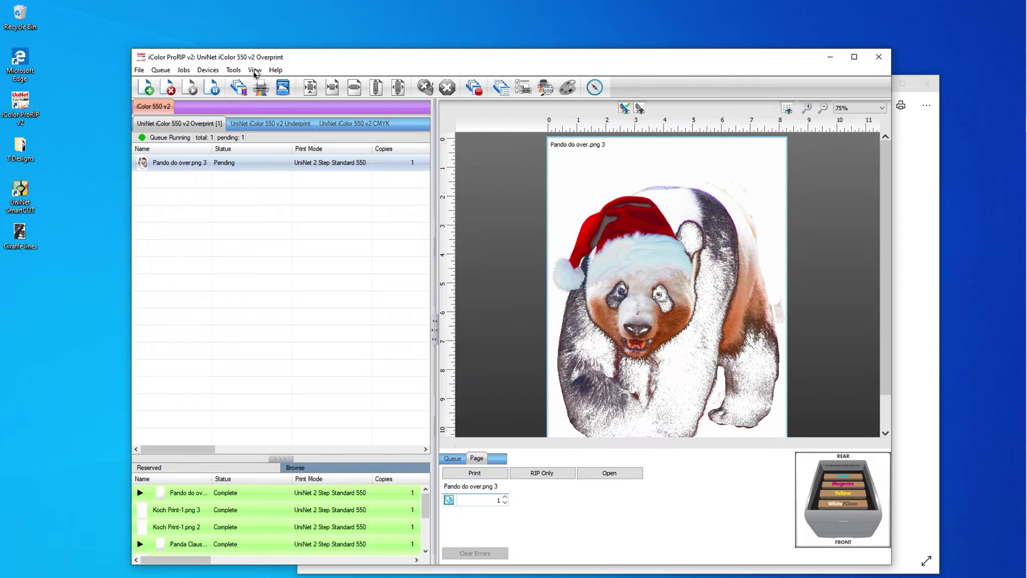
pyautogui.click(260, 88)
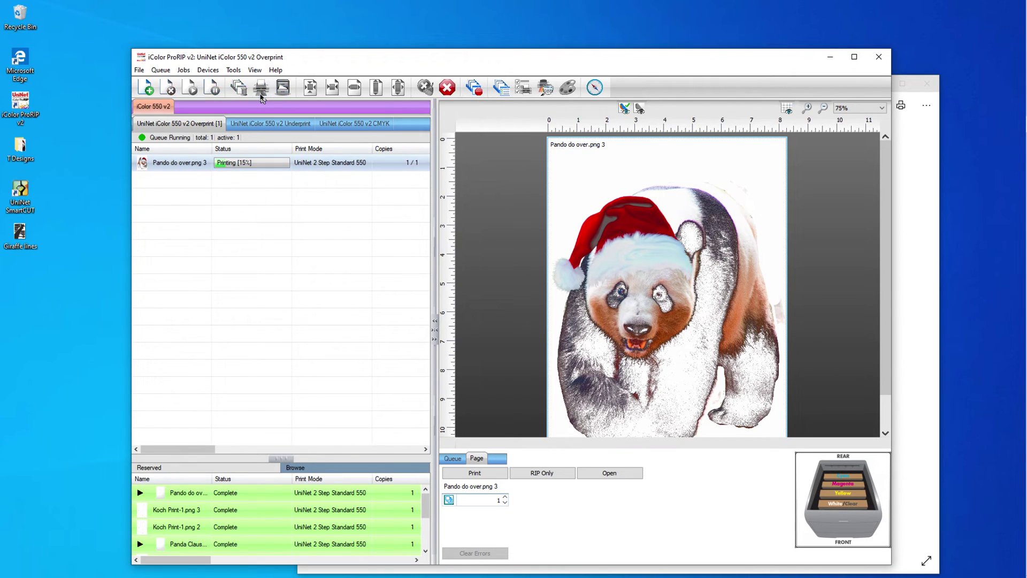